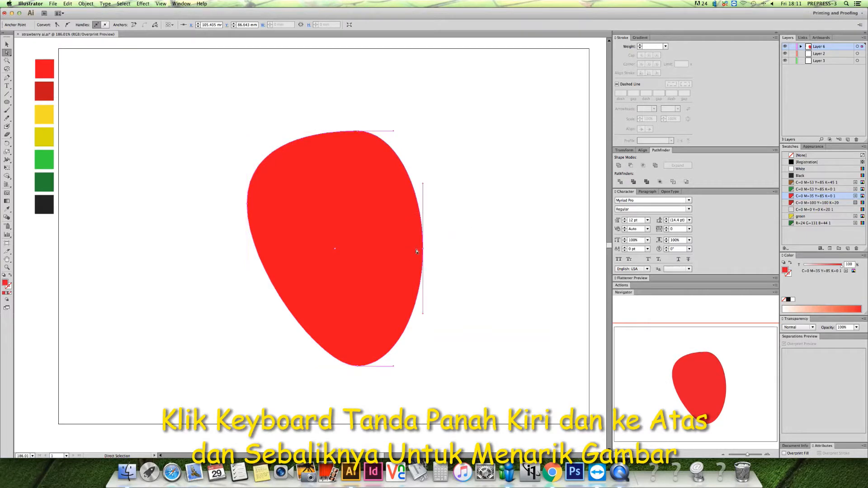
- Nudge the red shape's right-hand anchor point outward and upward until it mirrors the opposite side, and deselect the shape
key(shift+Right)
key(shift+Up)
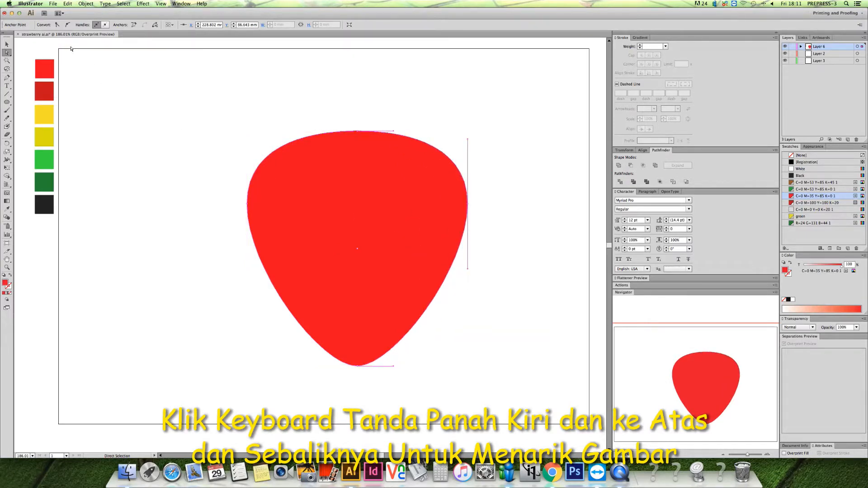
click(7, 44)
click(113, 77)
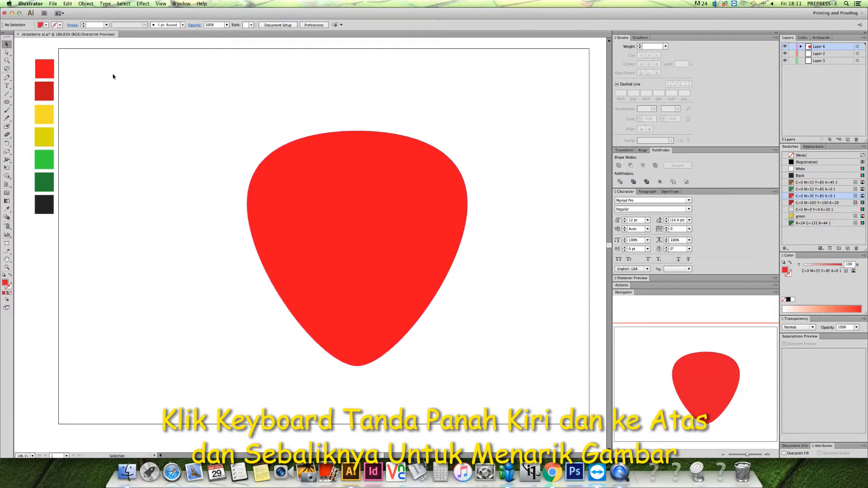
- Sample the bright yellow swatch and draw a small seed ellipse, about 2.4 by 5.2 mm, near the top centre of the red shape
key(i)
click(51, 116)
click(7, 103)
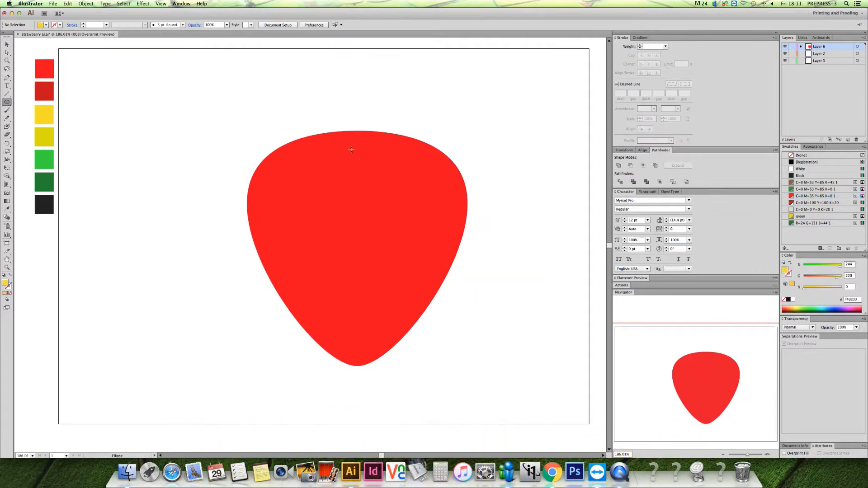
mouse_move(360, 146)
mouse_down()
mouse_move(362, 154)
mouse_move(366, 148)
mouse_up()
key(v)
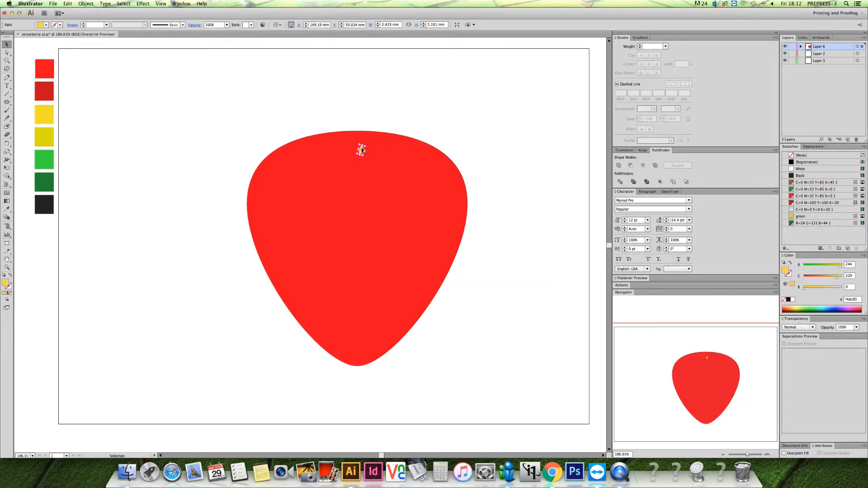
- Copy the seed to the lower left edge of the red shape and blend the two seeds into a slanted row
drag(361, 151, 347, 287)
drag(335, 323, 332, 333)
shift+click(360, 150)
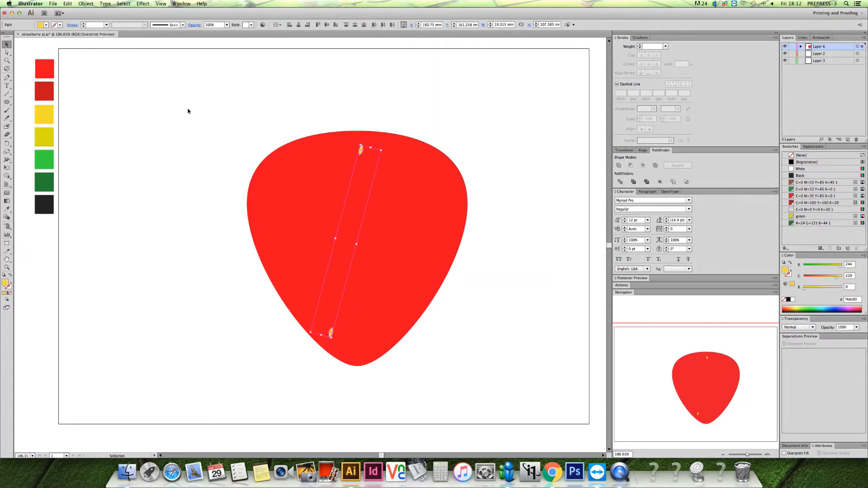
click(86, 3)
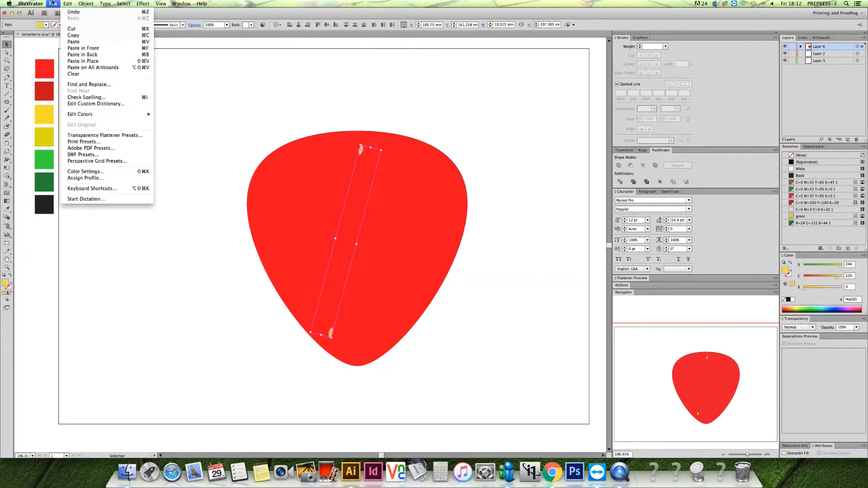
mouse_move(53, 3)
mouse_move(86, 3)
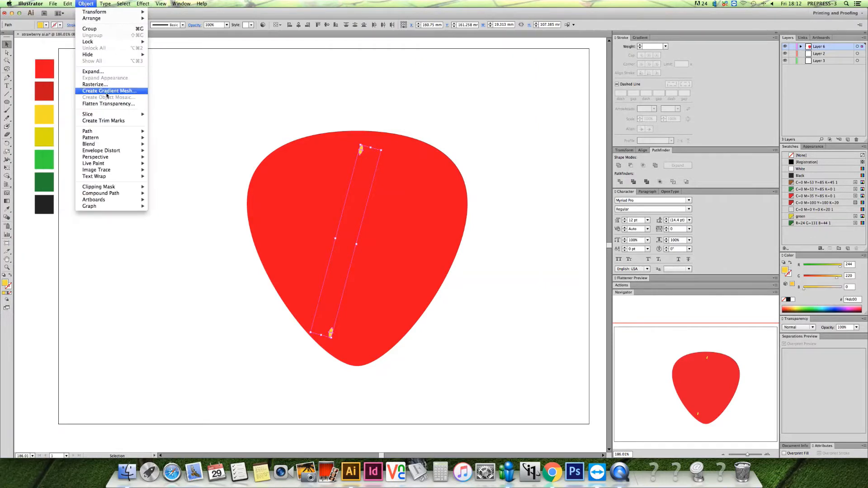
mouse_move(111, 144)
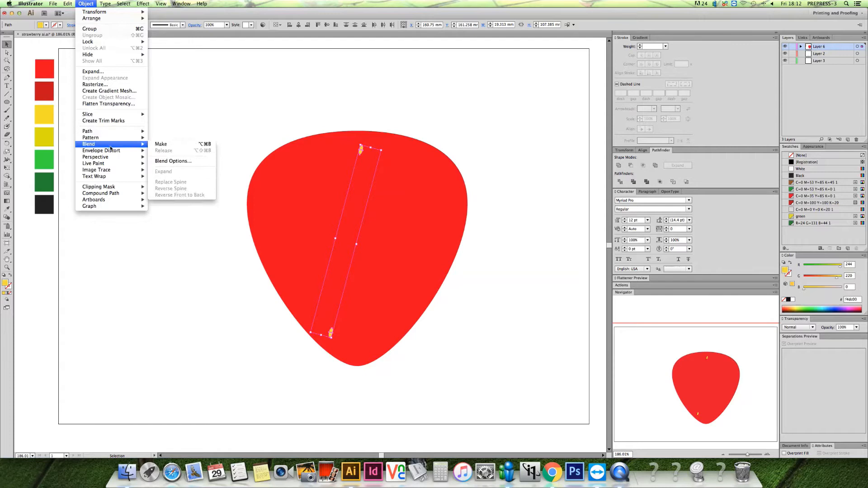
click(166, 145)
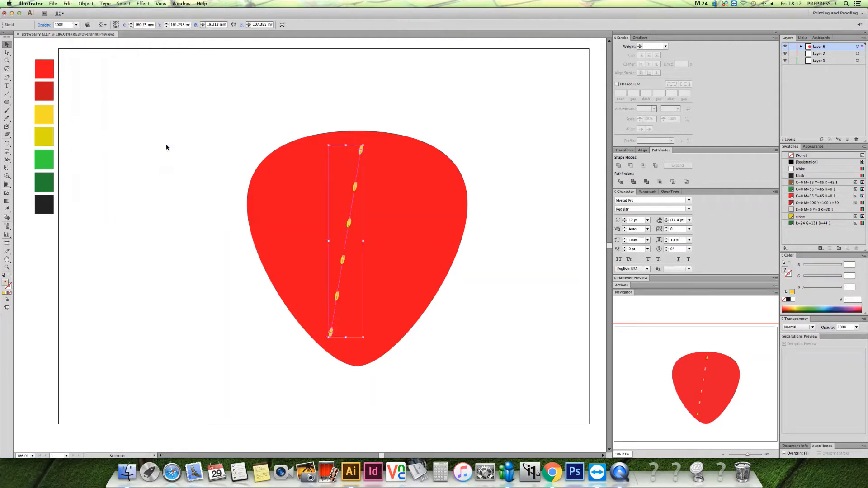
- Expand the seed blend into individual editable shapes
click(85, 4)
mouse_move(117, 132)
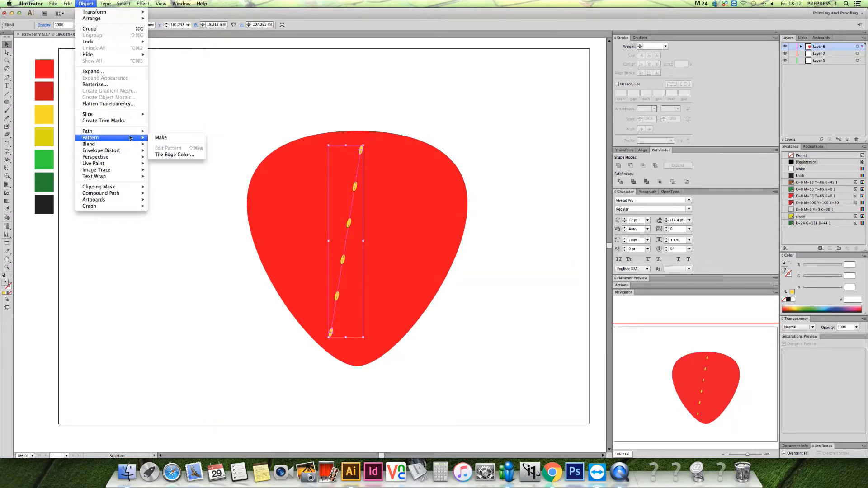
mouse_move(130, 150)
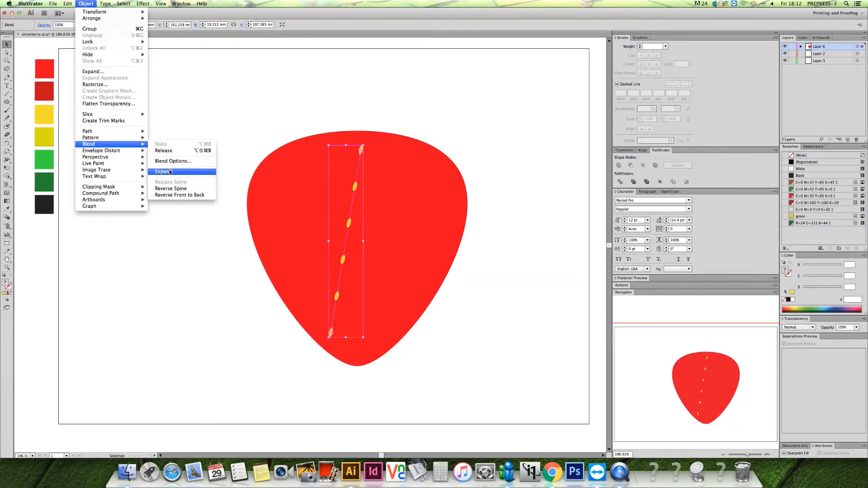
click(171, 172)
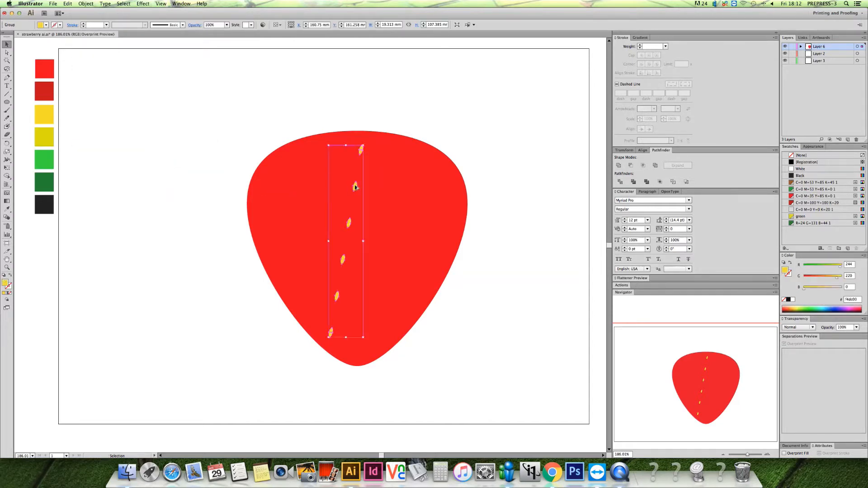
- Duplicate the seed row on both sides and space the copies evenly across the strawberry body, with outer rows overlapping its edges
drag(356, 188, 386, 209)
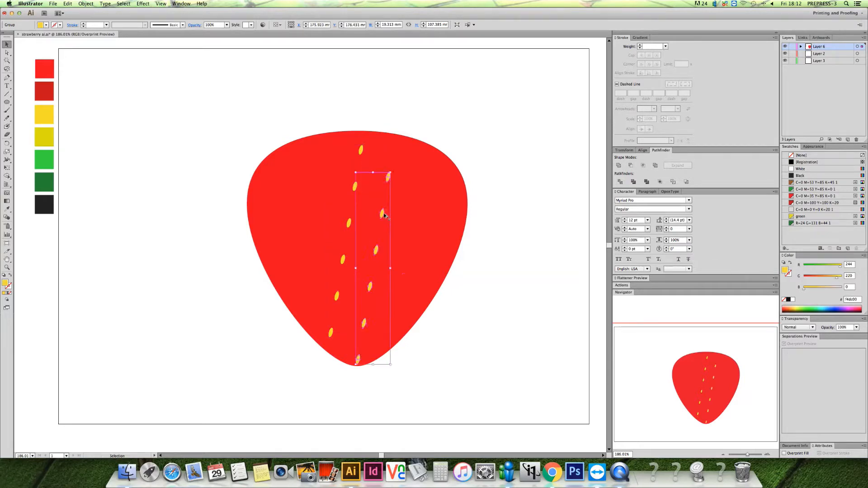
key(super+shift+a)
click(383, 214)
drag(384, 215, 280, 152)
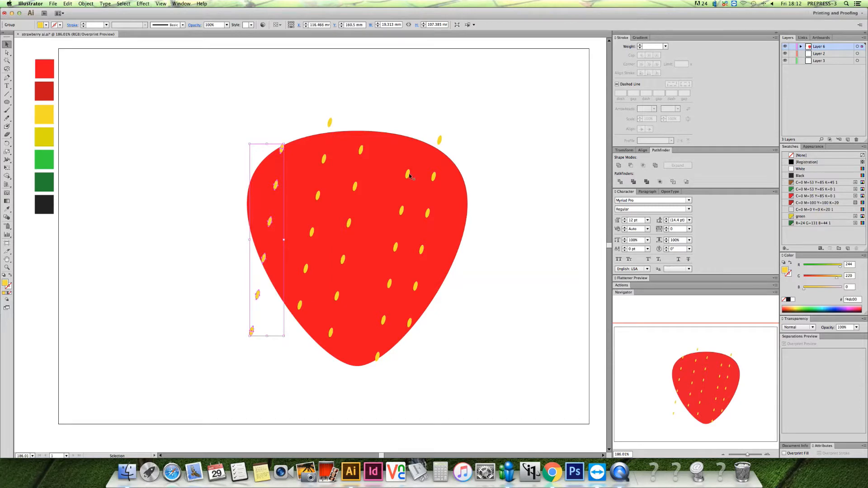
drag(409, 175, 437, 178)
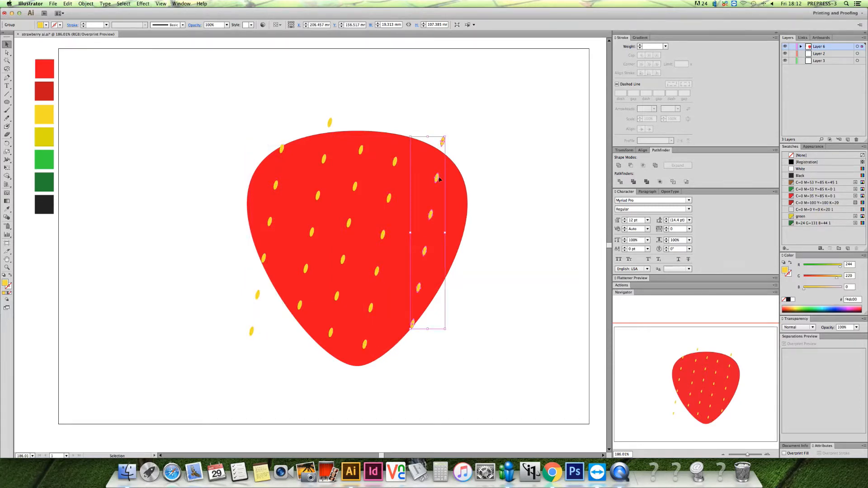
- Select all five seed rows and group them
shift+click(396, 162)
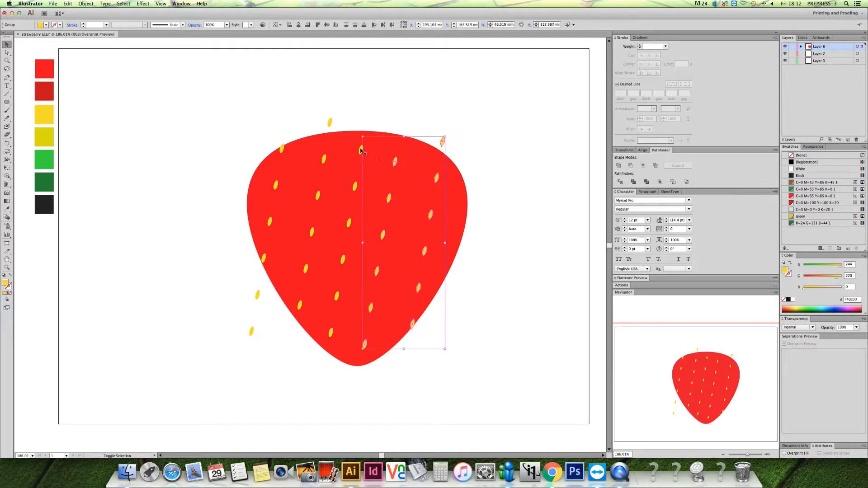
shift+click(361, 150)
shift+click(325, 160)
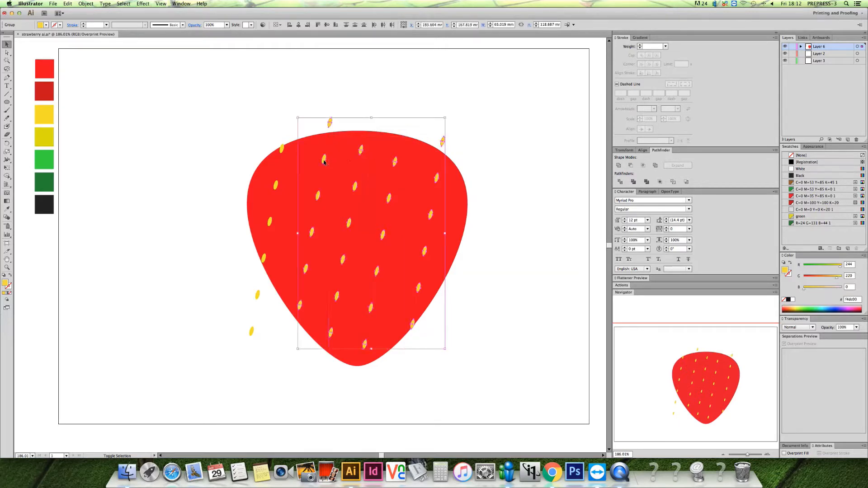
shift+click(282, 149)
key(a)
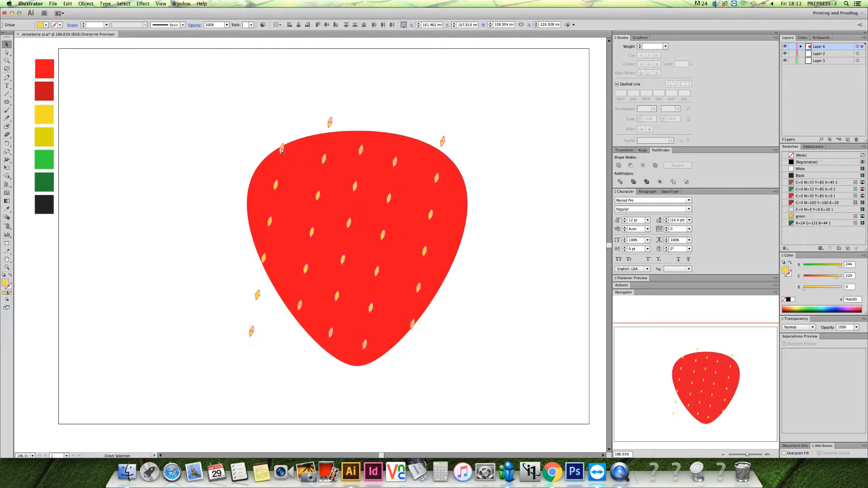
key(v)
- Copy the red strawberry body and paste the duplicate in place over the seeds
click(297, 154)
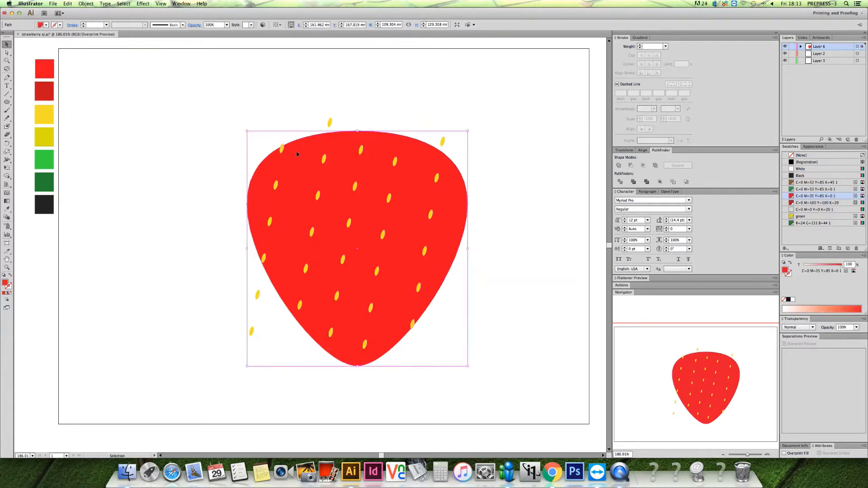
click(67, 4)
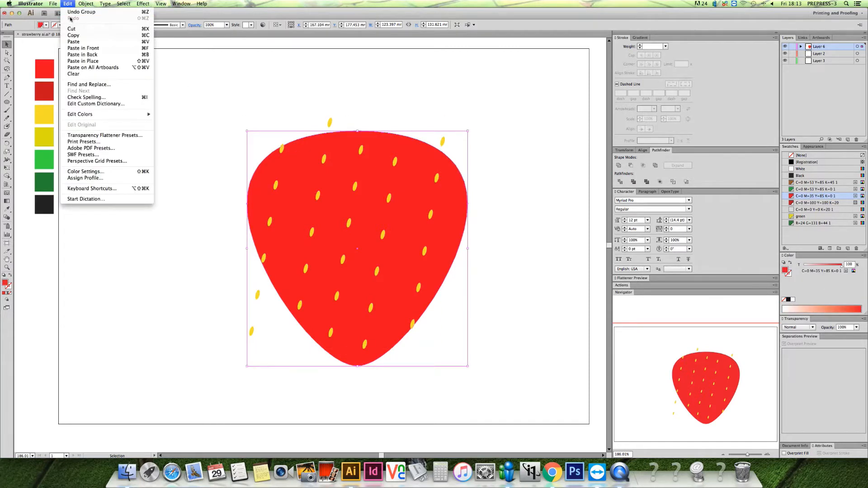
click(72, 35)
click(68, 4)
click(83, 61)
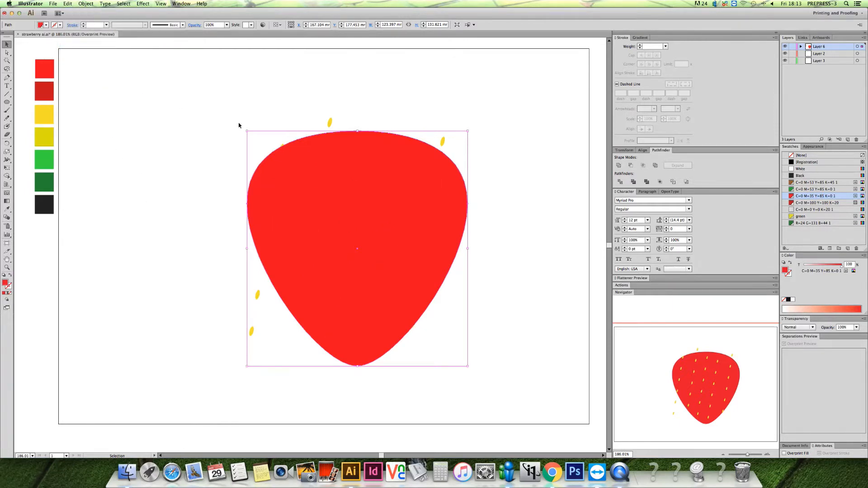
- Clip the grouped seeds to the duplicated red body with a clipping mask, and deselect the result
shift+click(330, 122)
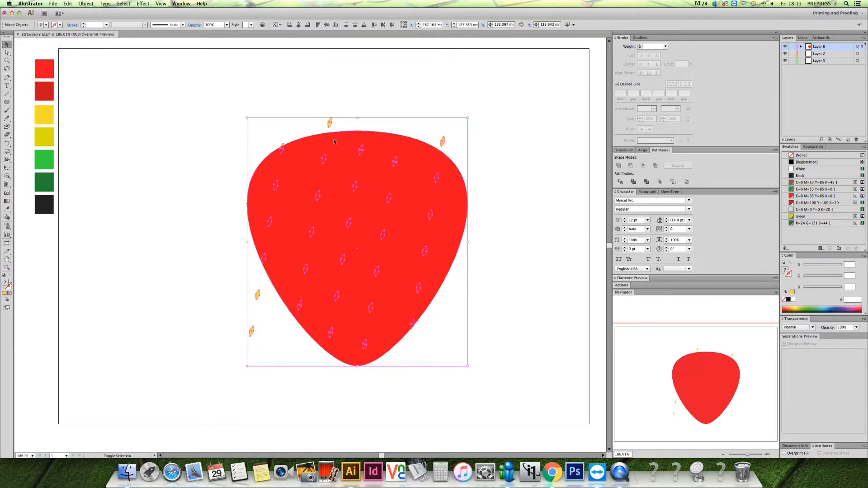
key(super+7)
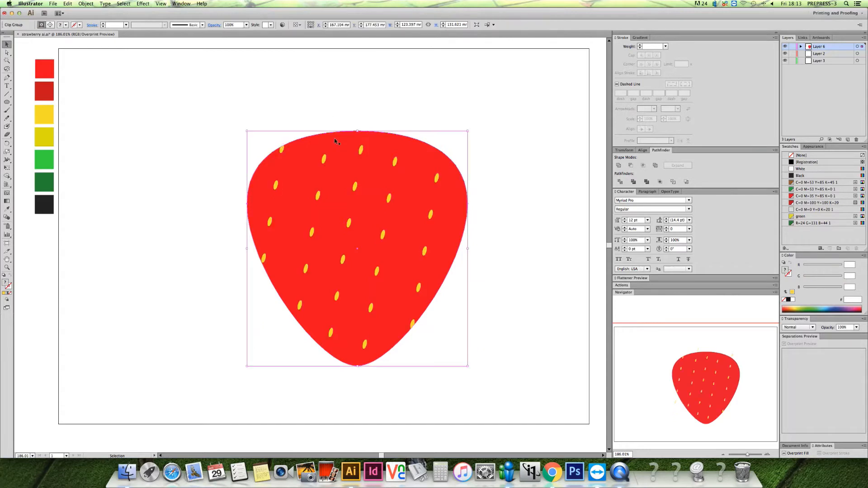
click(370, 102)
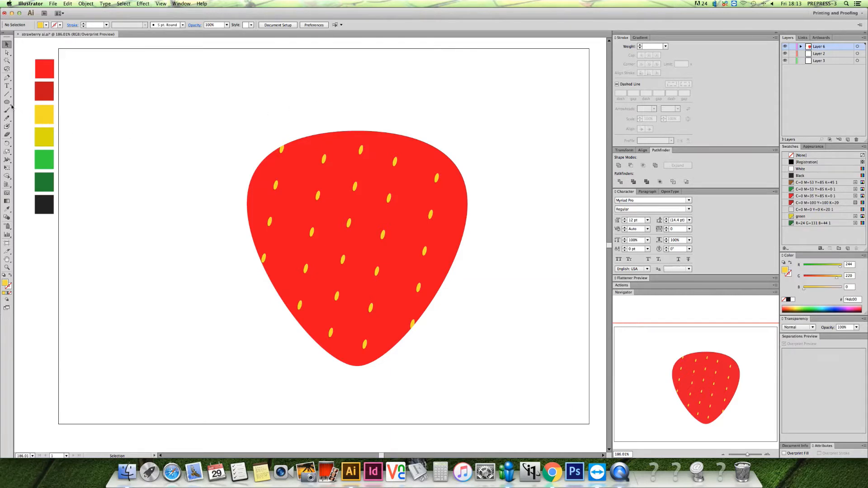
- Sample the light green swatch and draw an upright ellipse, about 26 by 38 mm, to the right of the strawberry
key(i)
click(50, 156)
click(7, 102)
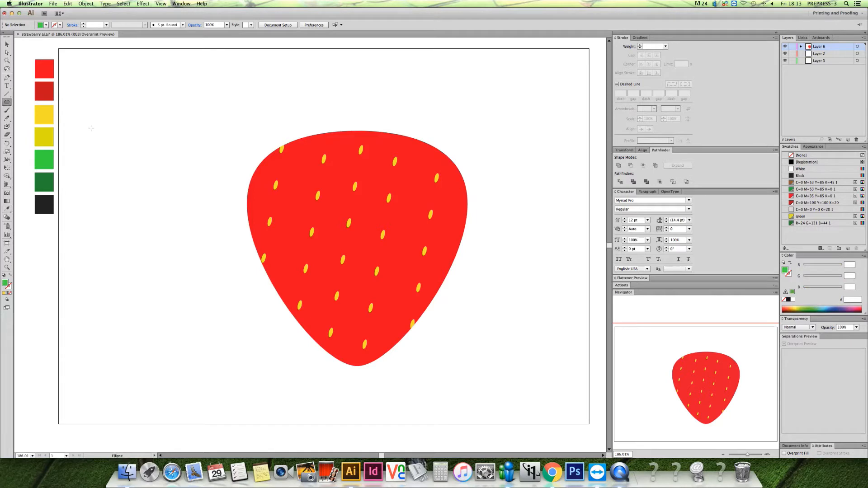
drag(507, 241, 553, 309)
key(v)
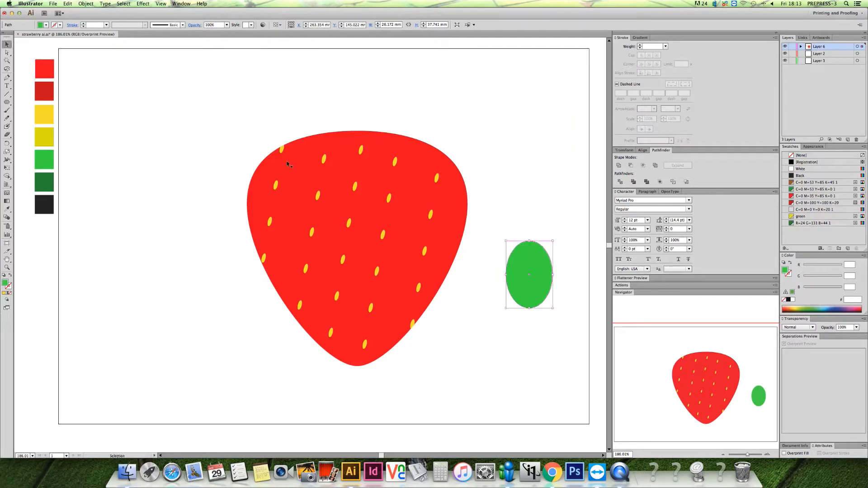
- Copy the green ellipse slightly sideways and intersect the two overlapping ellipses into a pointed leaf
drag(517, 283, 532, 284)
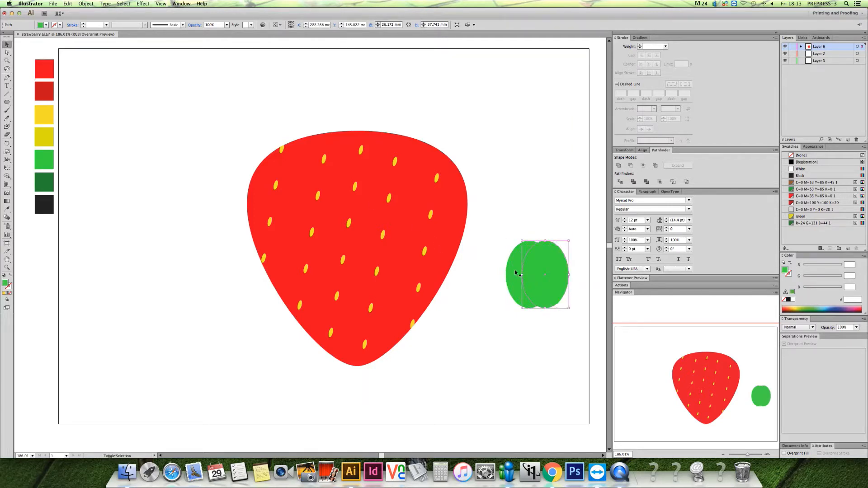
click(643, 166)
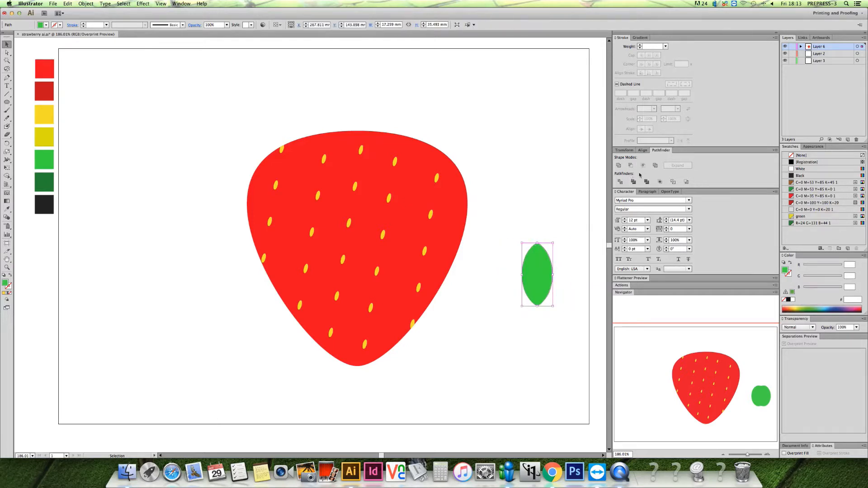
click(524, 225)
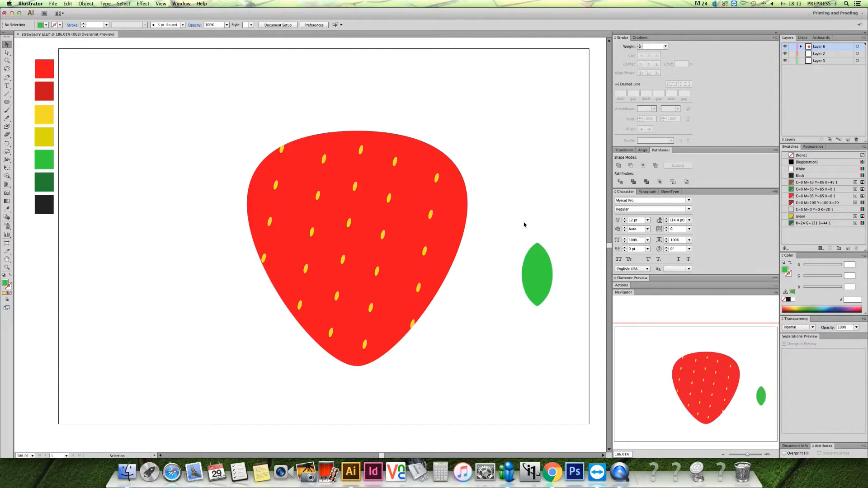
- Draw a closed Pen path over the leaf's right half, with a curved inner edge running down the middle of the leaf
key(p)
click(535, 236)
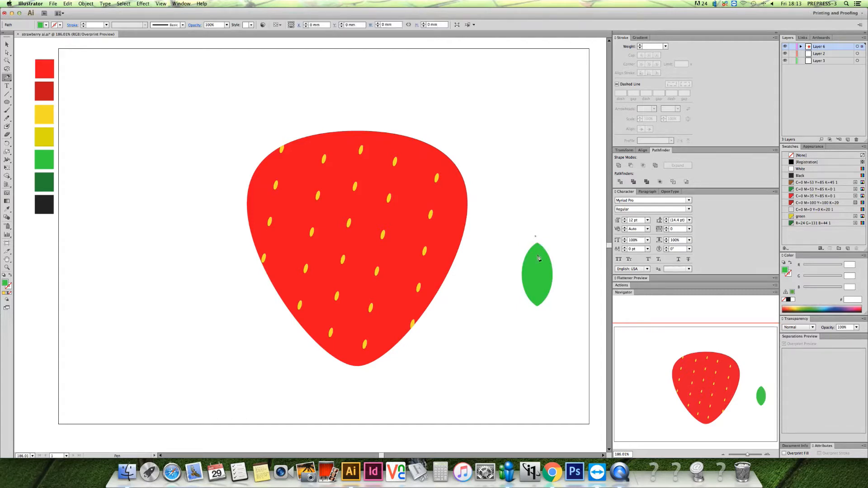
click(543, 297)
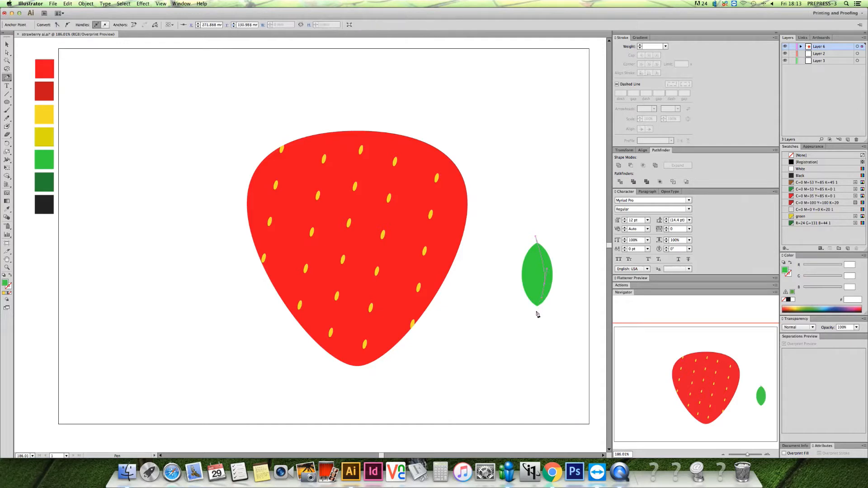
click(537, 313)
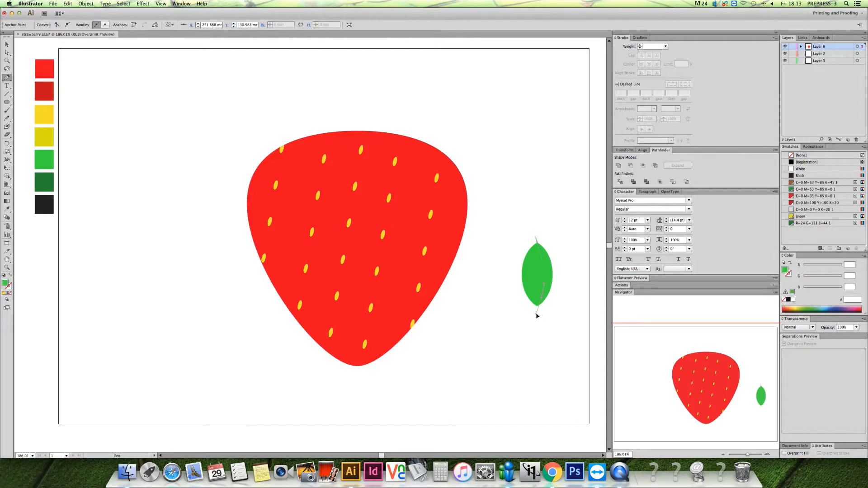
click(569, 266)
click(569, 248)
click(536, 236)
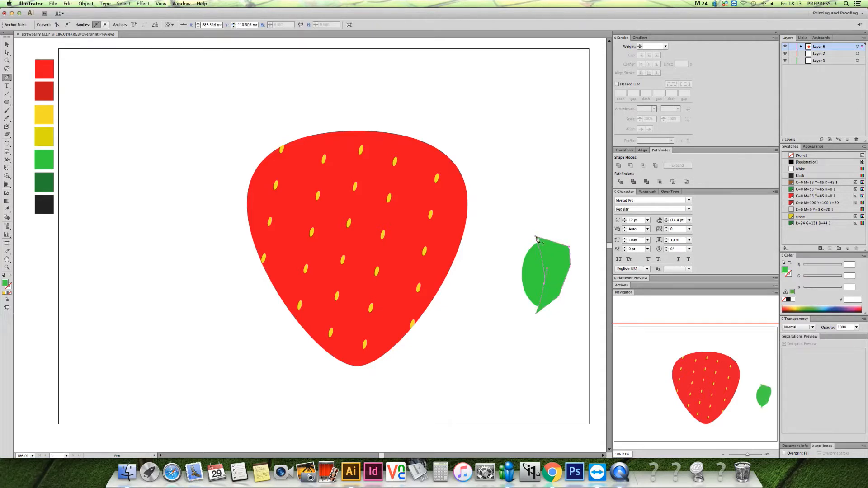
- Fill the new path with the dark green swatch colour and select it together with the light green leaf
key(i)
click(51, 176)
key(v)
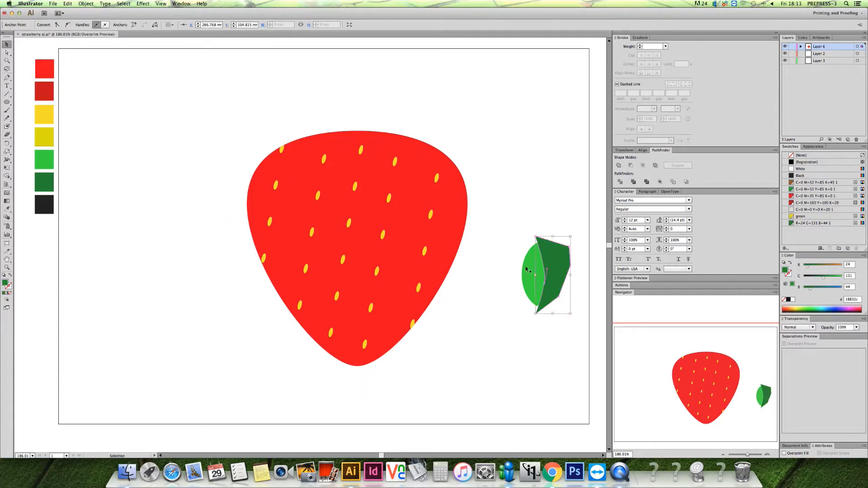
shift+click(527, 270)
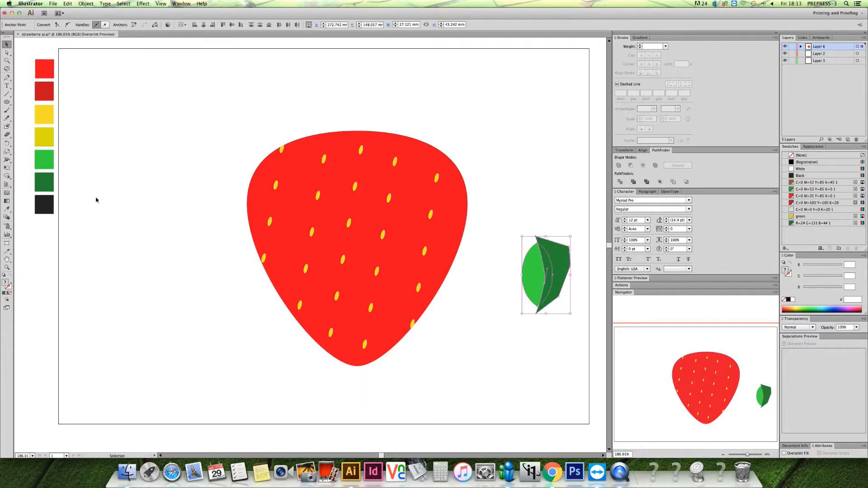
- Remove the dark green area outside the leaf with the Shape Builder and set the remaining dark half's opacity to 40%
click(7, 176)
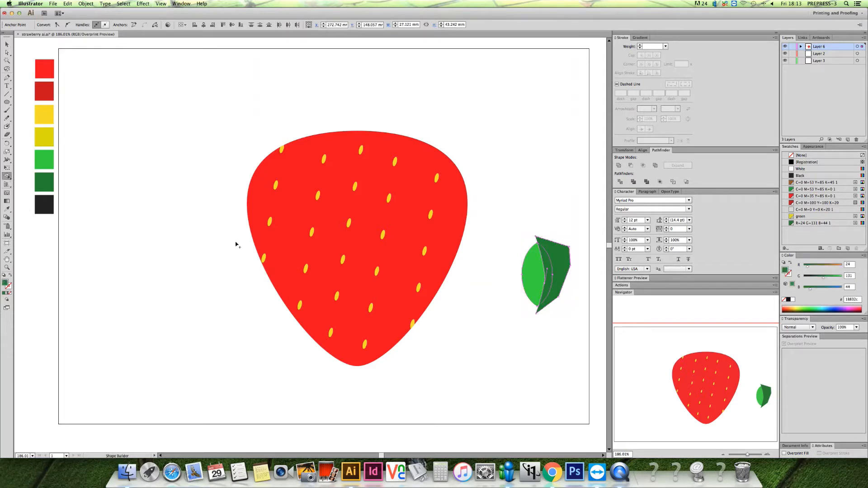
alt+click(560, 273)
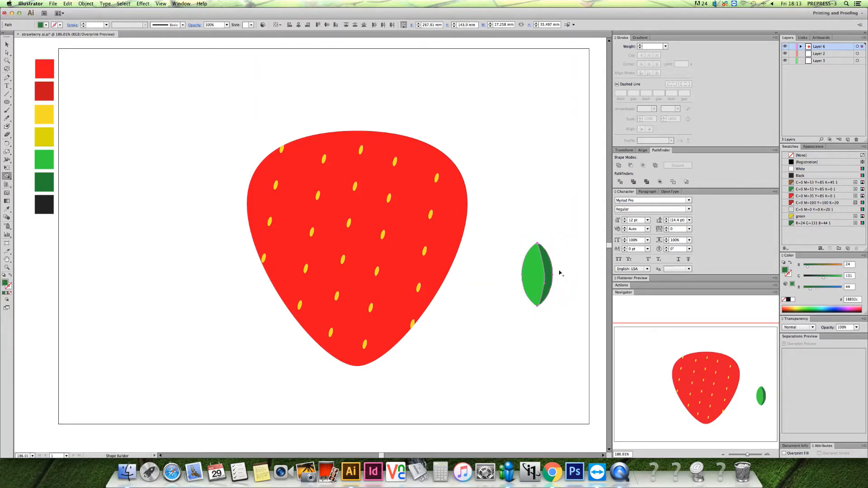
key(v)
click(548, 267)
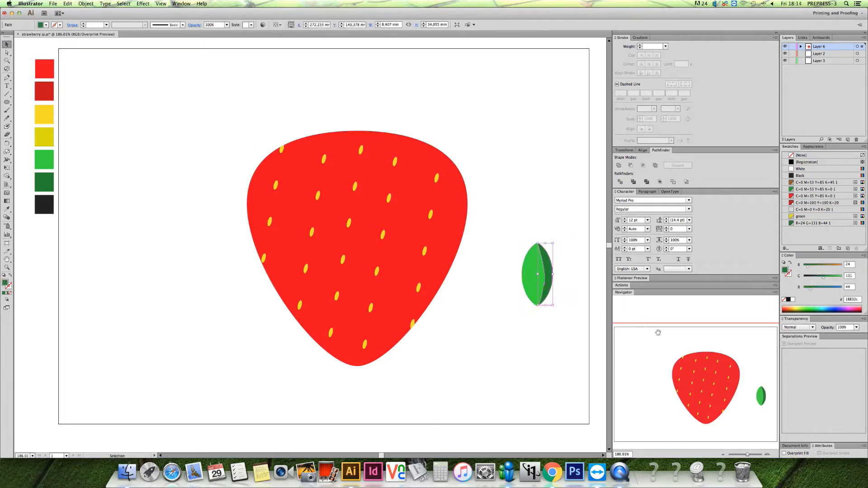
click(857, 328)
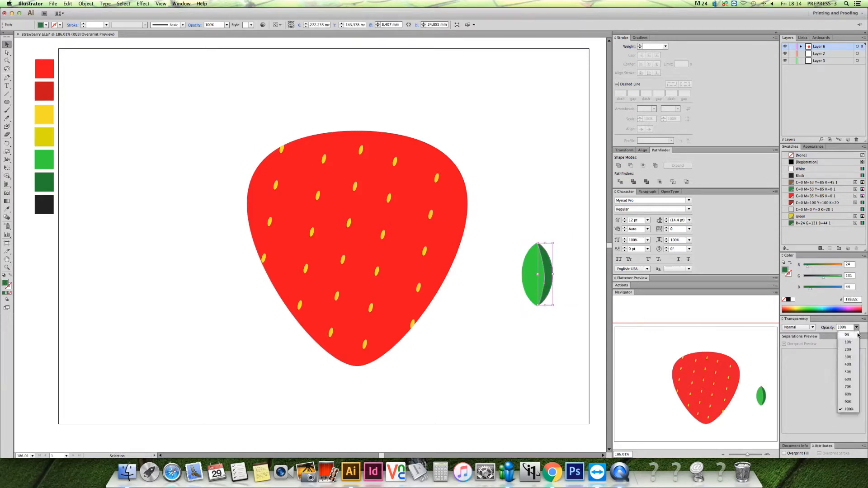
click(854, 368)
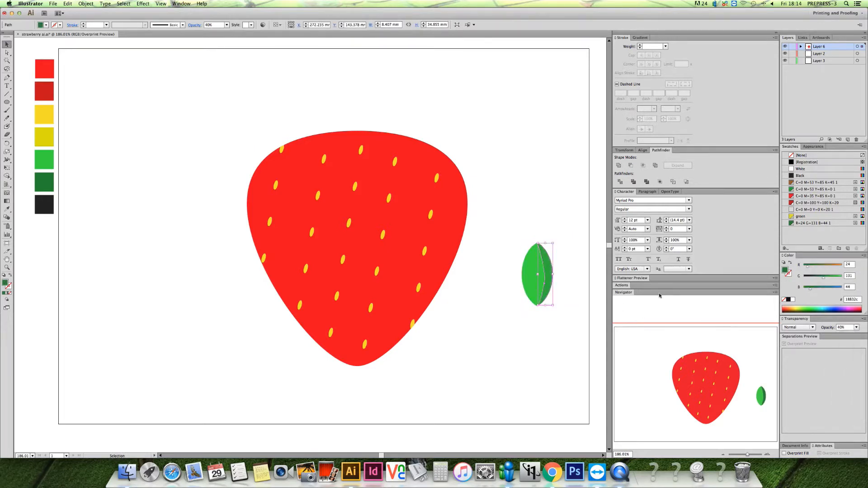
- Place the grouped leaf upright at the strawberry's top centre and tilt a copy of it outward to the left
drag(514, 227, 328, 171)
click(559, 315)
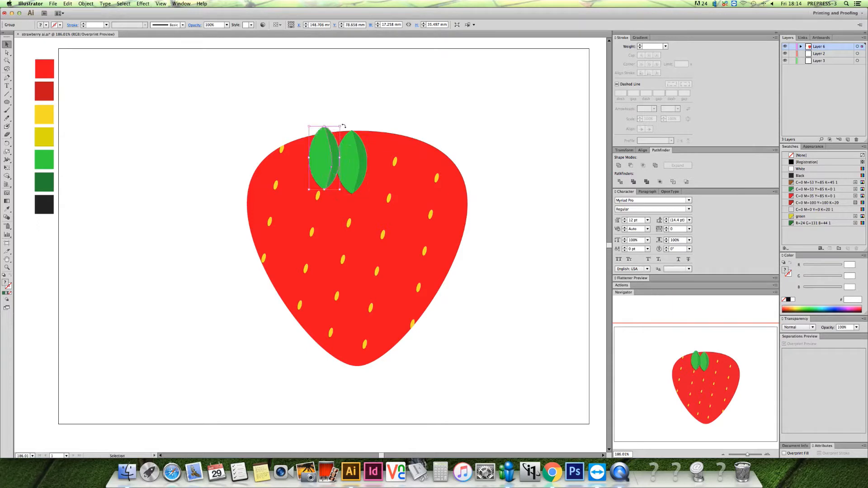
drag(341, 127, 324, 146)
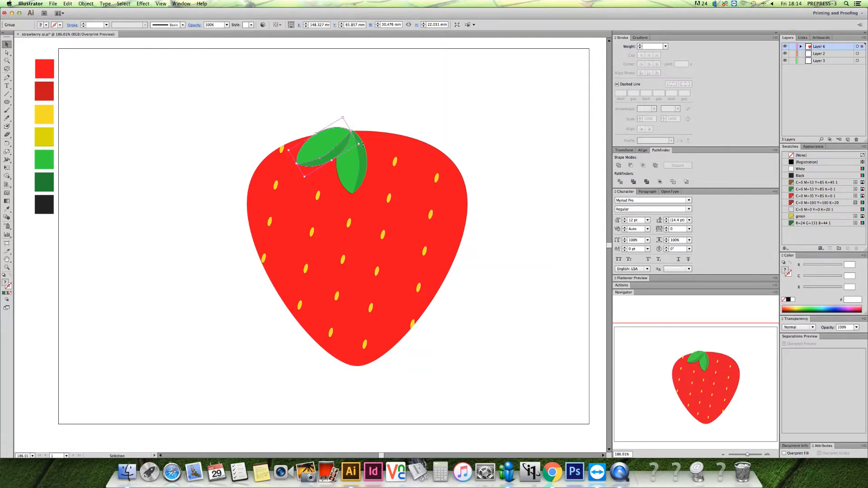
drag(362, 144, 339, 142)
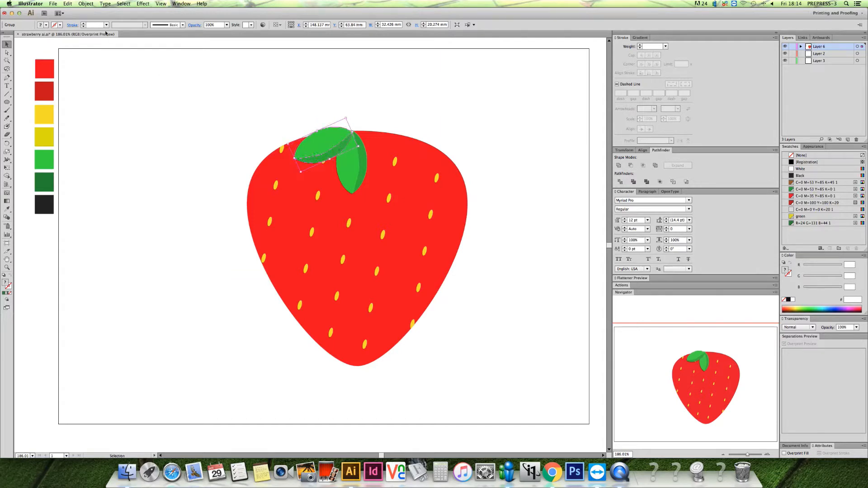
- Make a reflected copy of the tilted left leaf across the horizontal axis and place it on the right side of the middle leaf
click(86, 4)
mouse_move(95, 12)
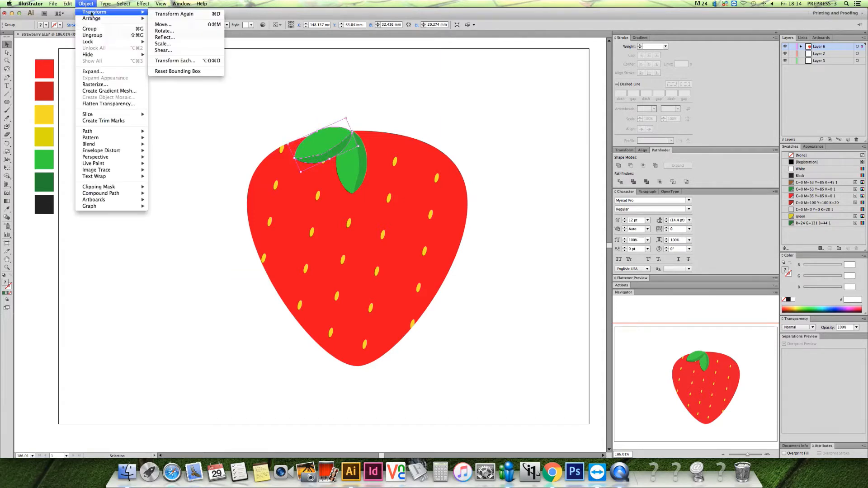
click(181, 36)
click(471, 425)
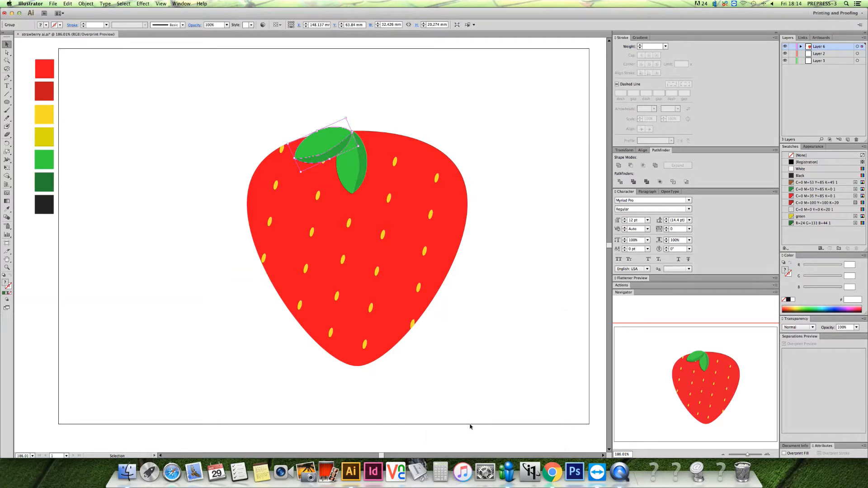
click(484, 324)
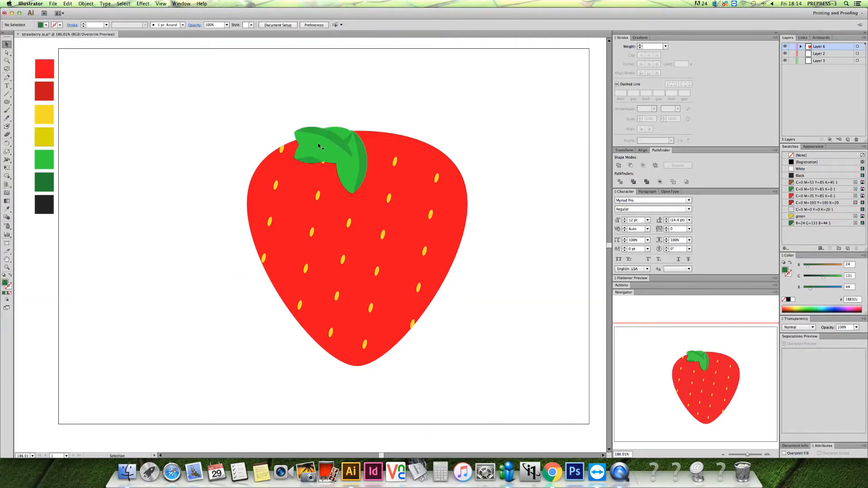
drag(318, 146, 379, 155)
- Bring the upright middle leaf in front of the two side leaves
click(355, 170)
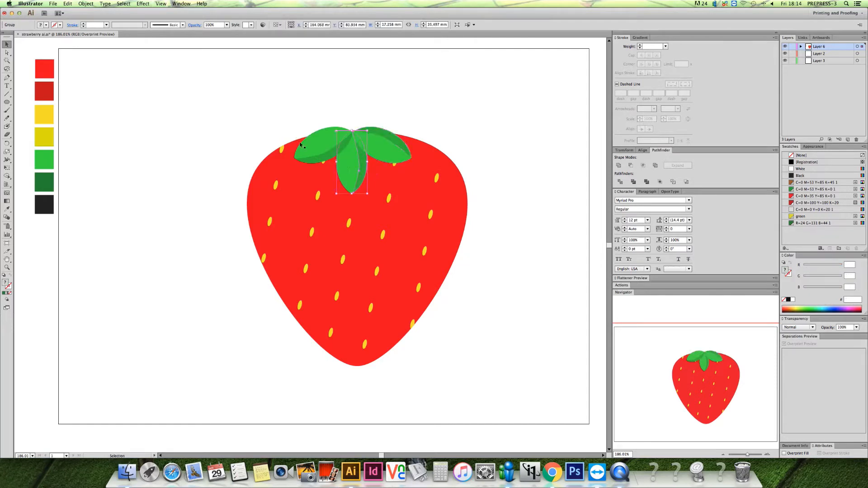
click(86, 3)
mouse_move(100, 19)
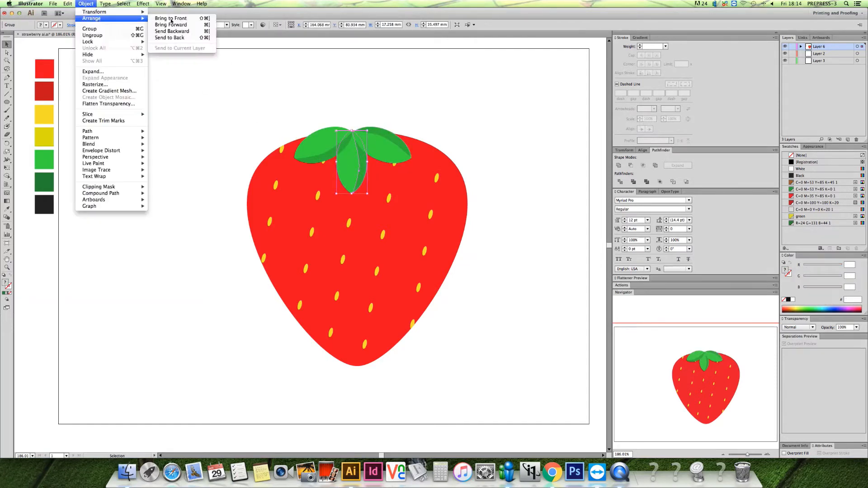
click(176, 19)
click(253, 87)
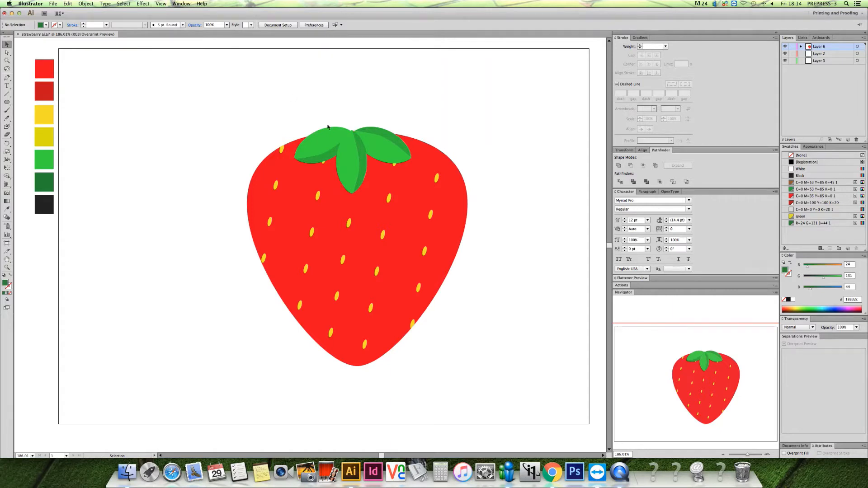
- Copy the left leaf upward and rotate the copy so it slopes up and outward above the original
click(322, 153)
click(336, 142)
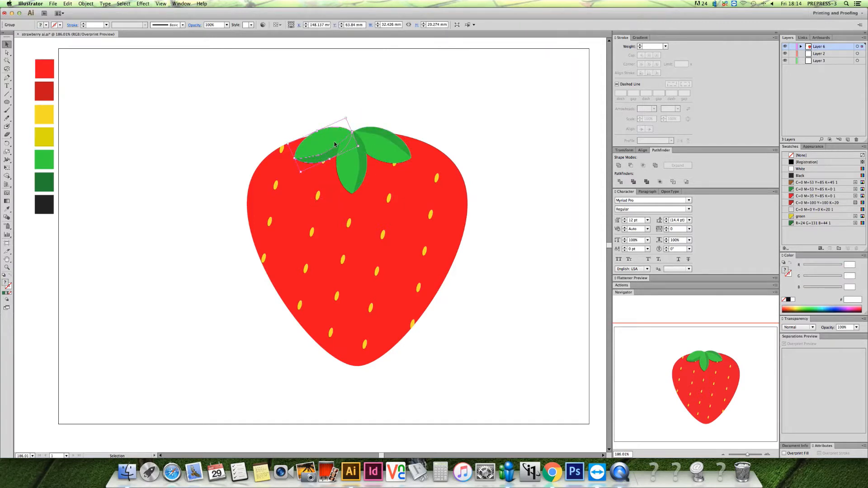
drag(334, 144, 331, 123)
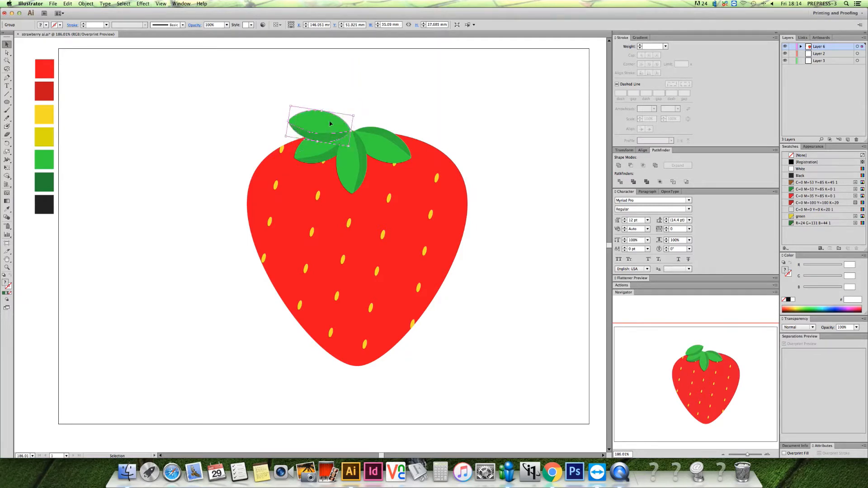
- Send the new upper left leaf to the back, behind the other leaves, and adjust its position slightly
click(85, 4)
mouse_move(102, 19)
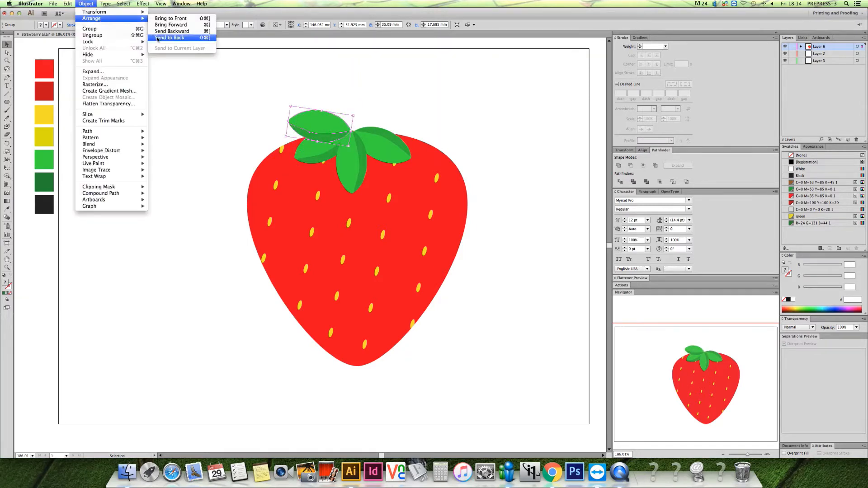
click(162, 40)
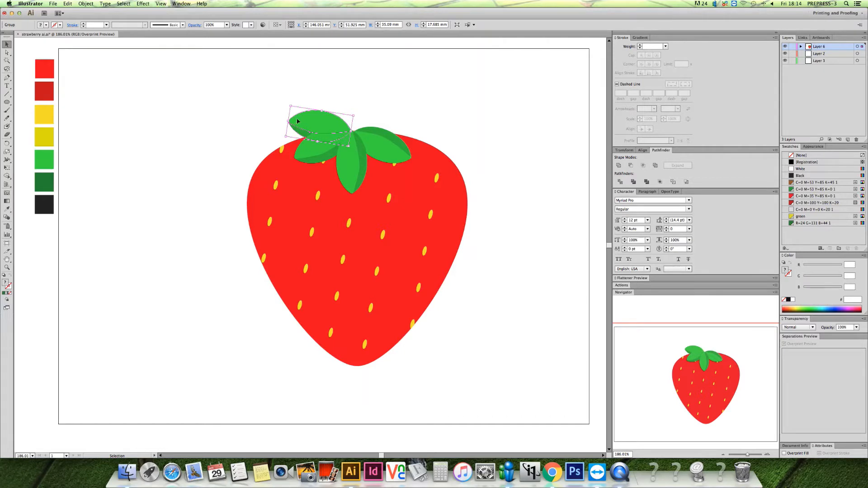
drag(297, 122, 298, 121)
click(302, 100)
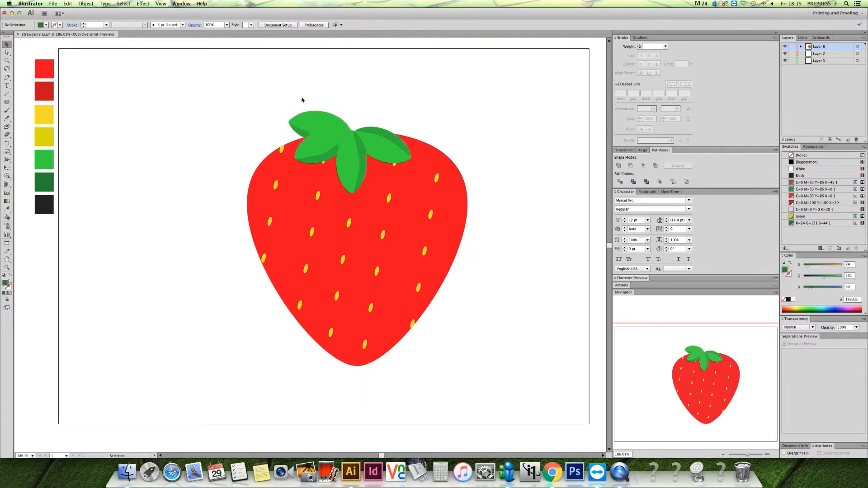
- Recolour the light half of the back left leaf by sampling the 40% dark green of its shaded half
key(a)
click(312, 119)
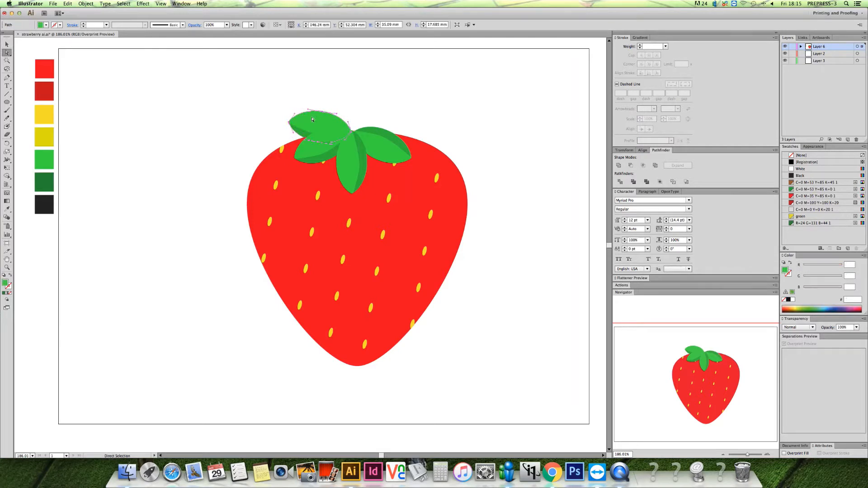
key(i)
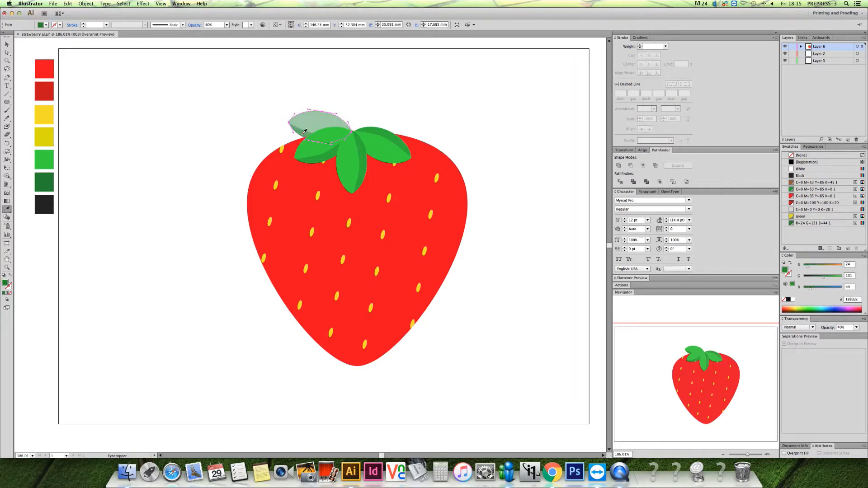
key(a)
click(266, 116)
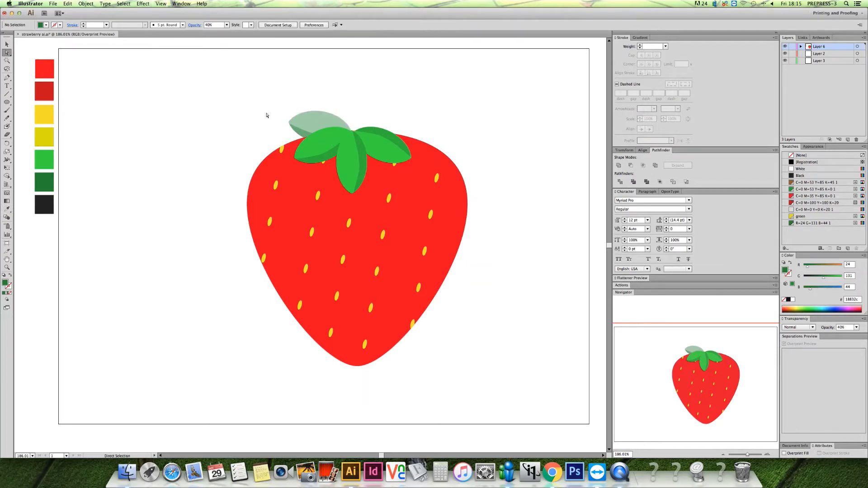
- Nudge the recoloured back left leaf slightly upward
key(v)
click(323, 124)
drag(323, 124, 324, 121)
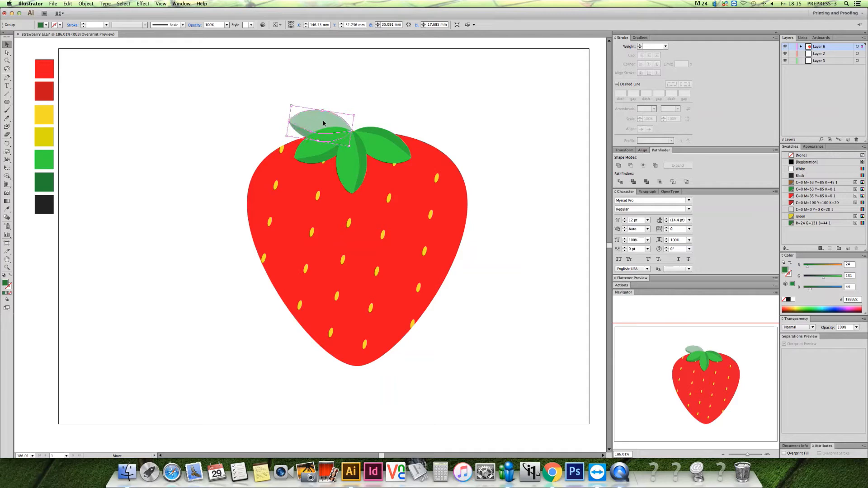
click(86, 4)
mouse_move(93, 13)
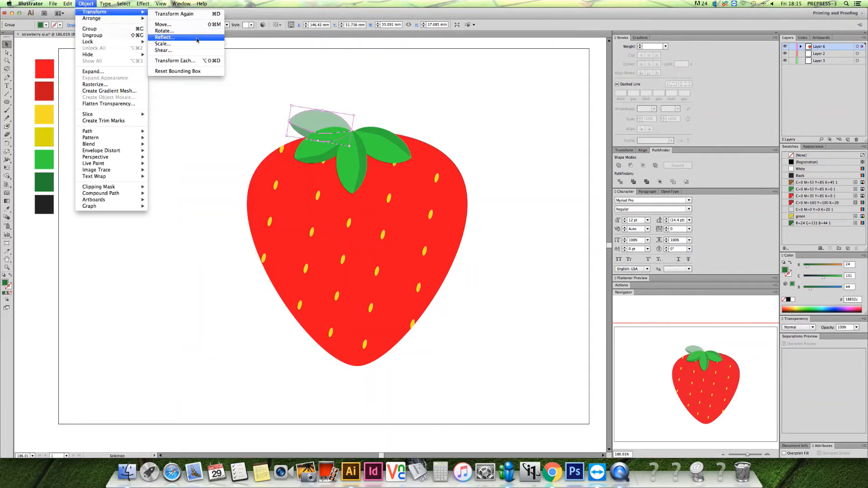
click(197, 39)
click(464, 425)
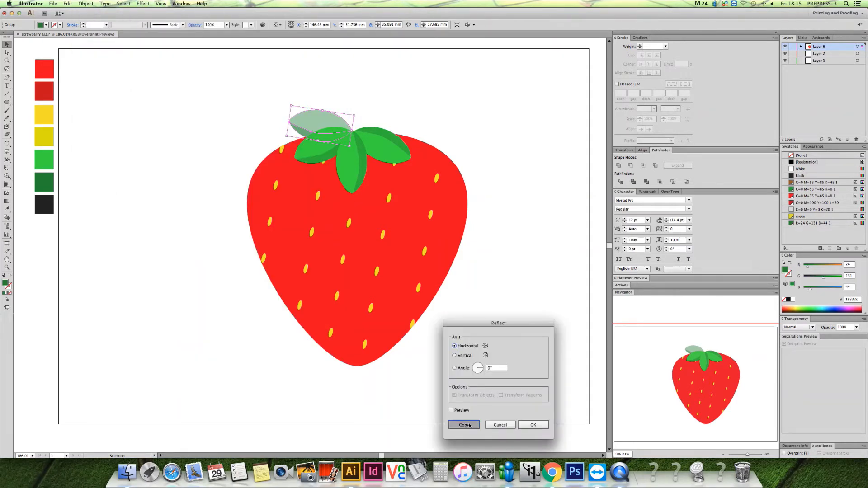
click(344, 100)
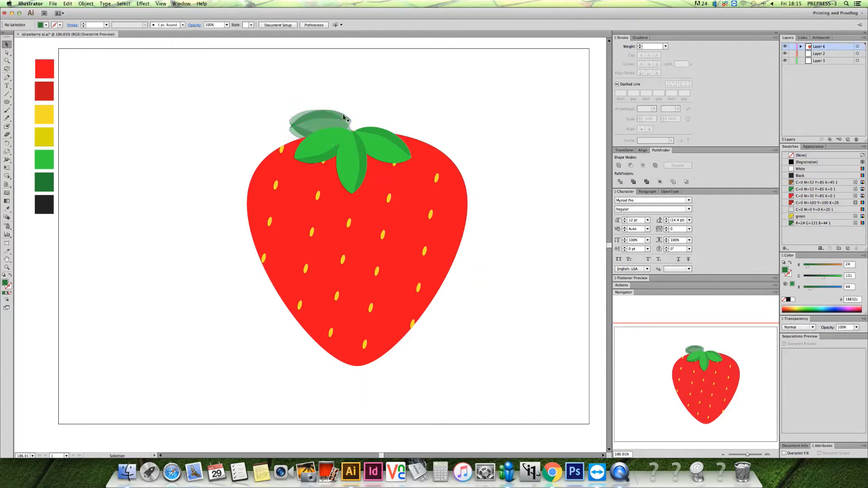
drag(344, 121, 408, 125)
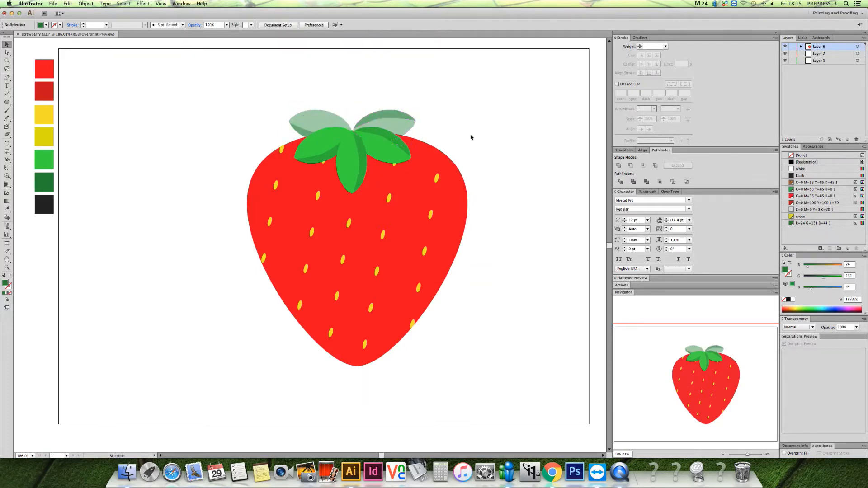
click(389, 127)
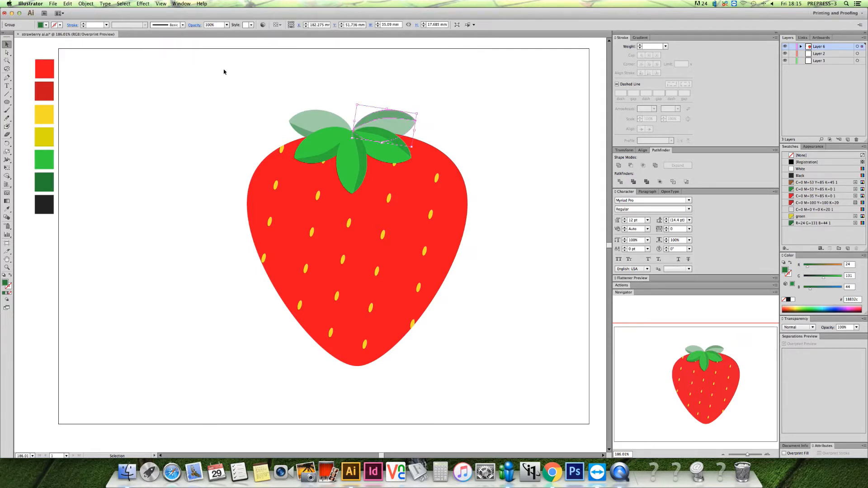
key(Delete)
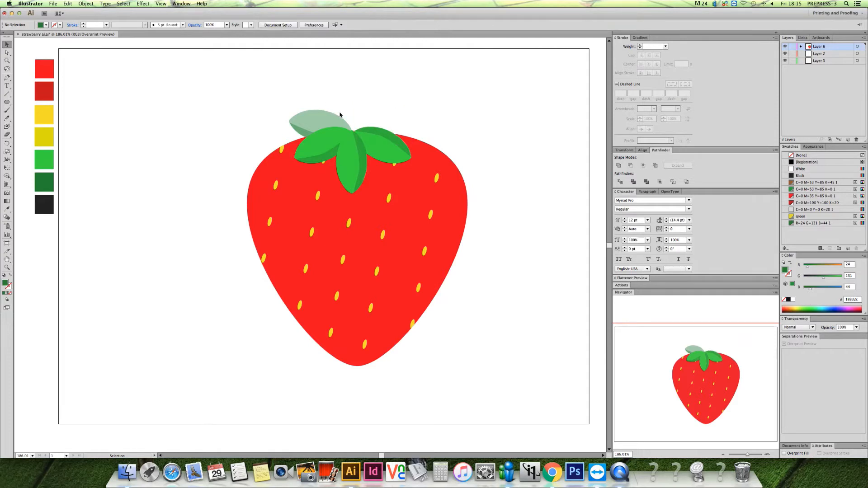
- Make a reflected copy of the pale back leaf across the vertical axis and place it behind the right green leaf
click(318, 125)
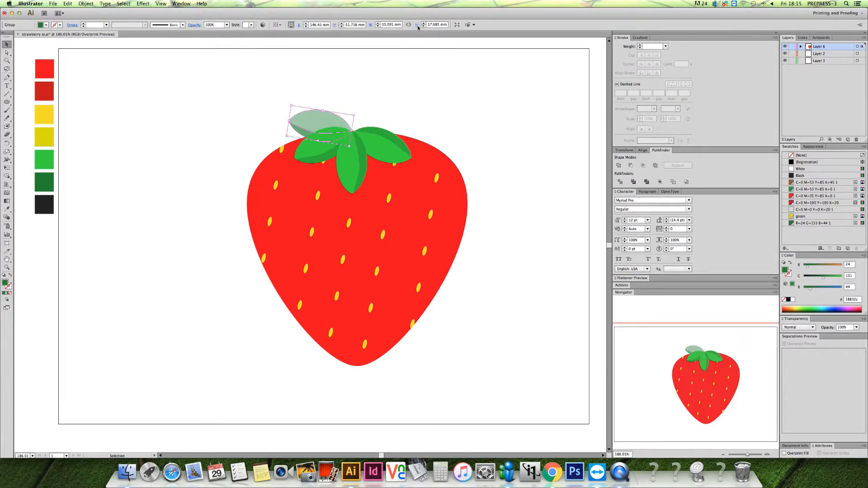
click(86, 3)
mouse_move(98, 12)
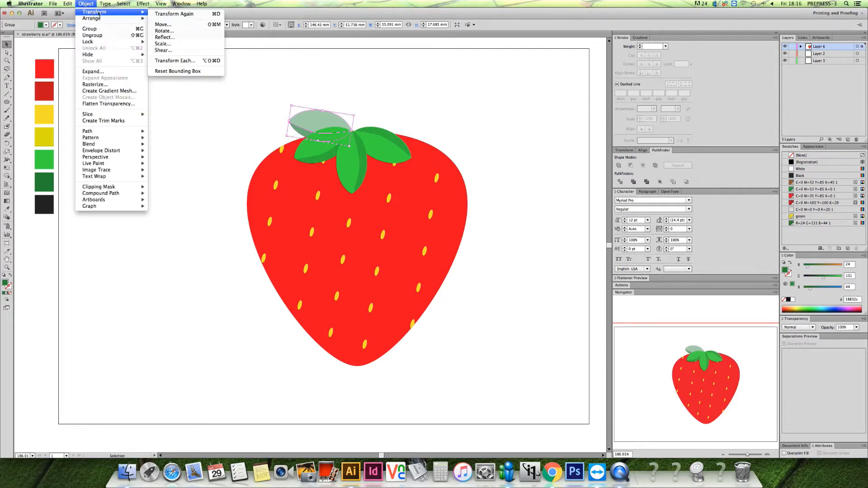
click(186, 37)
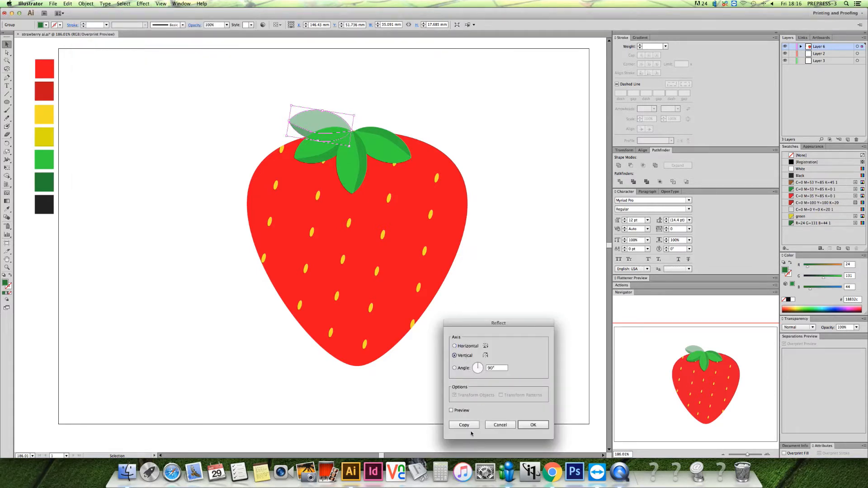
click(466, 425)
drag(341, 122, 397, 126)
click(465, 130)
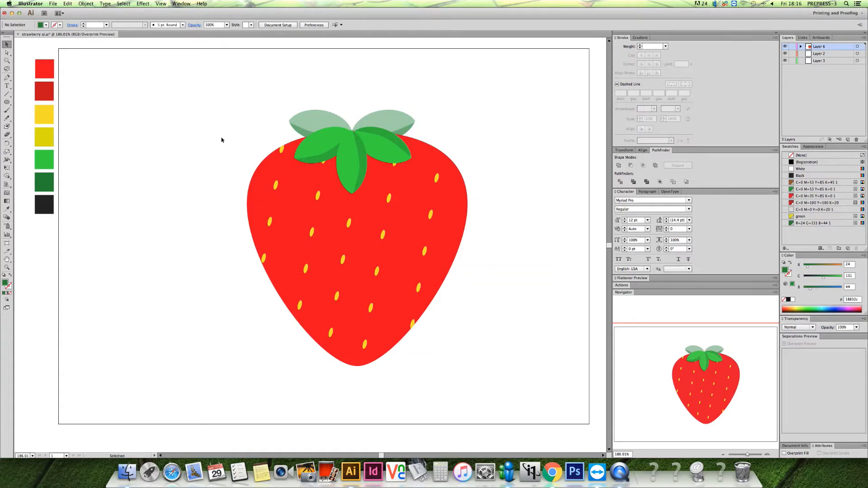
- Draw a curved stem about 18 mm wide and 33 mm tall above the crown with the Pen tool, filled bright green
key(i)
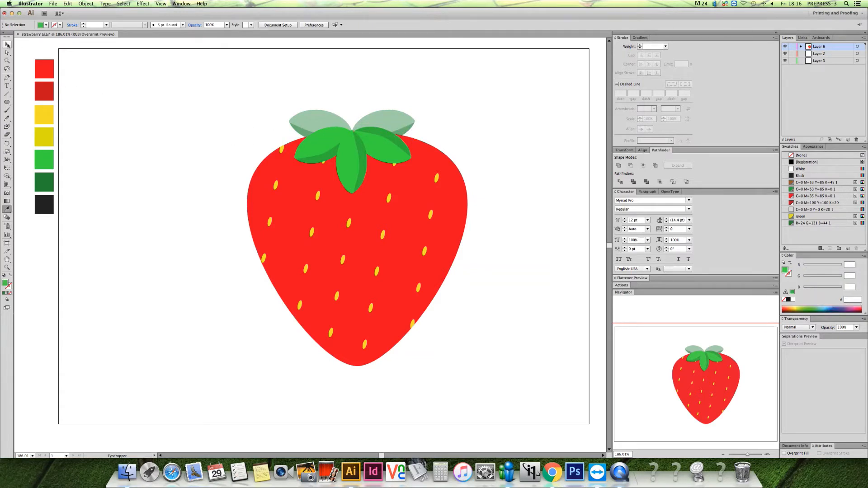
click(7, 44)
key(p)
click(329, 84)
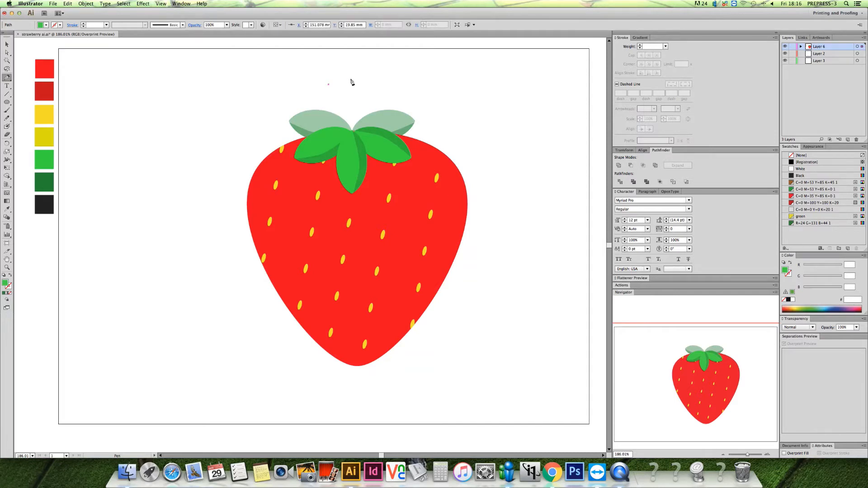
drag(348, 79, 356, 83)
click(358, 83)
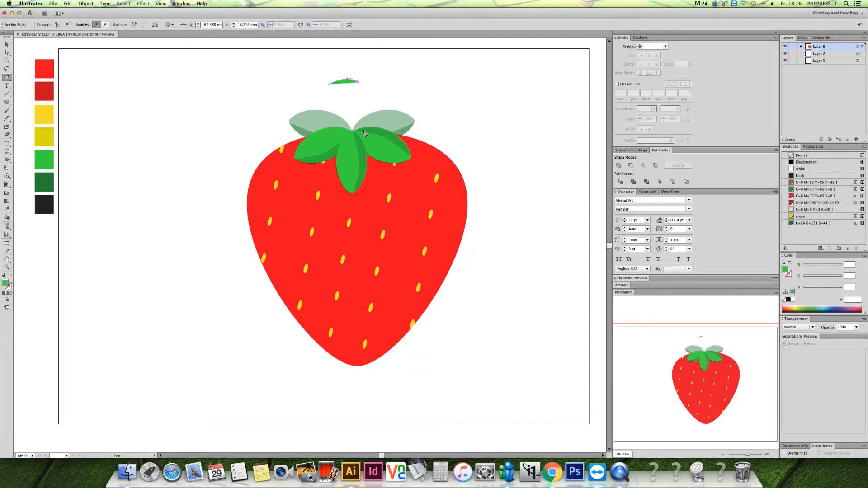
click(362, 140)
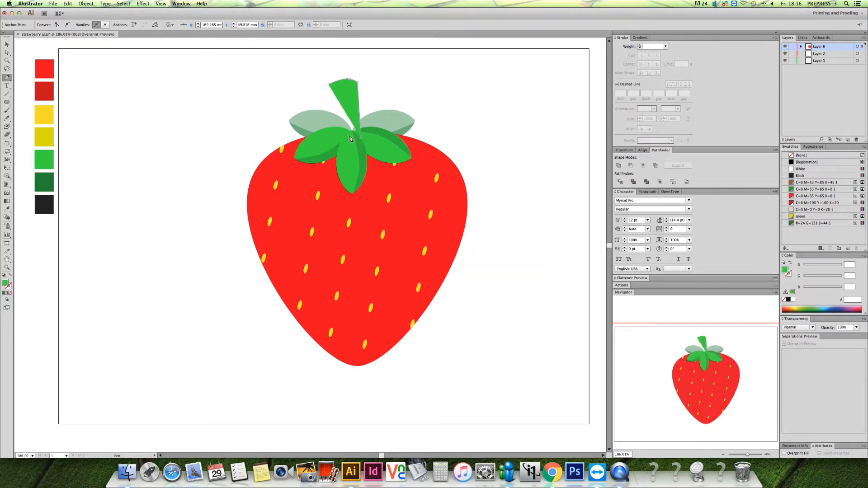
click(349, 136)
click(341, 96)
click(329, 85)
key(v)
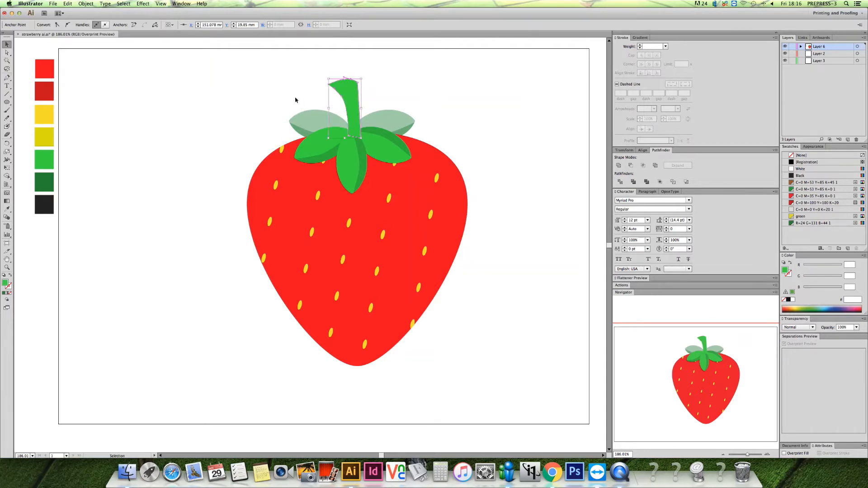
click(295, 100)
- Draw a closed Pen shape over the stem's upper edge and right side, extending past its outline, to mark the shaded area
key(p)
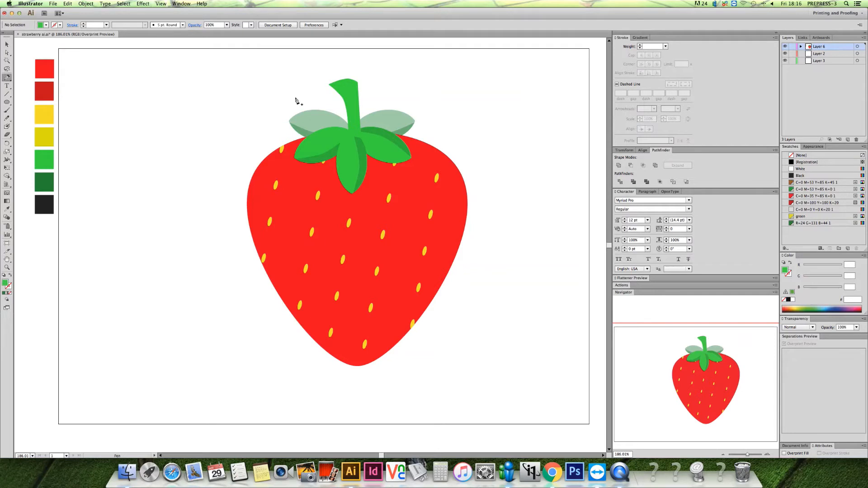
click(336, 84)
click(355, 90)
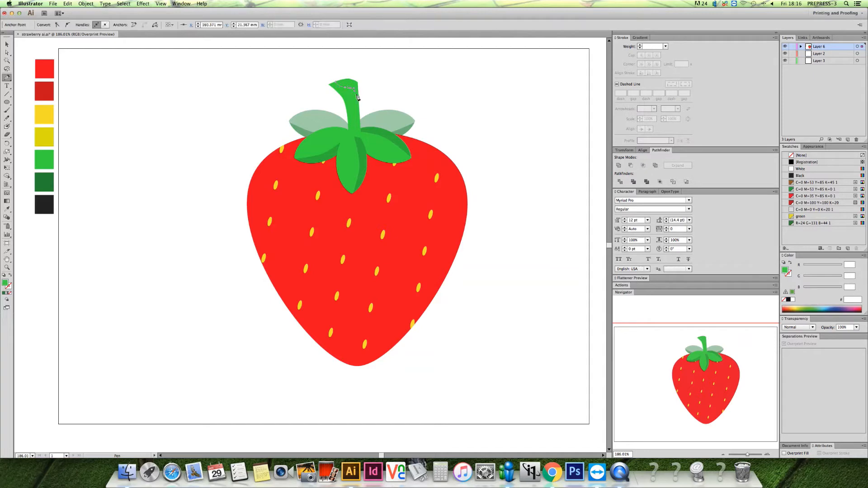
click(354, 133)
click(362, 145)
click(365, 110)
click(359, 71)
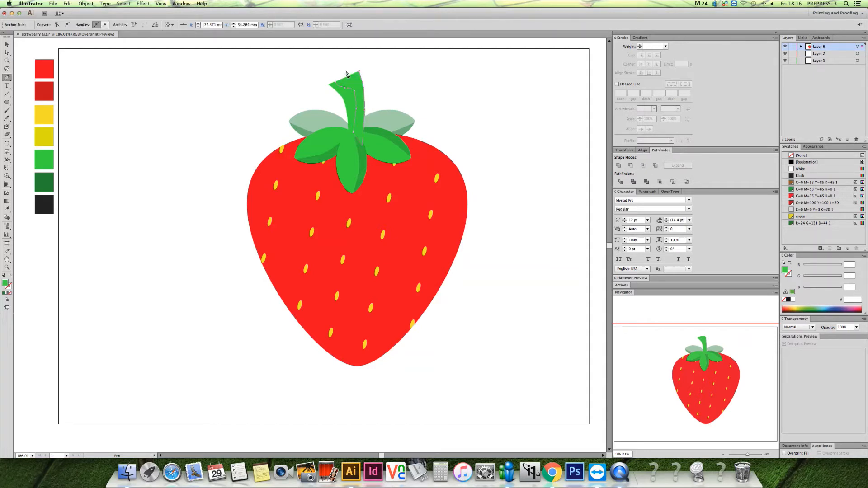
click(346, 71)
click(337, 84)
- Remove the part of the shade shape outside the stem's outline with the Shape Builder
key(v)
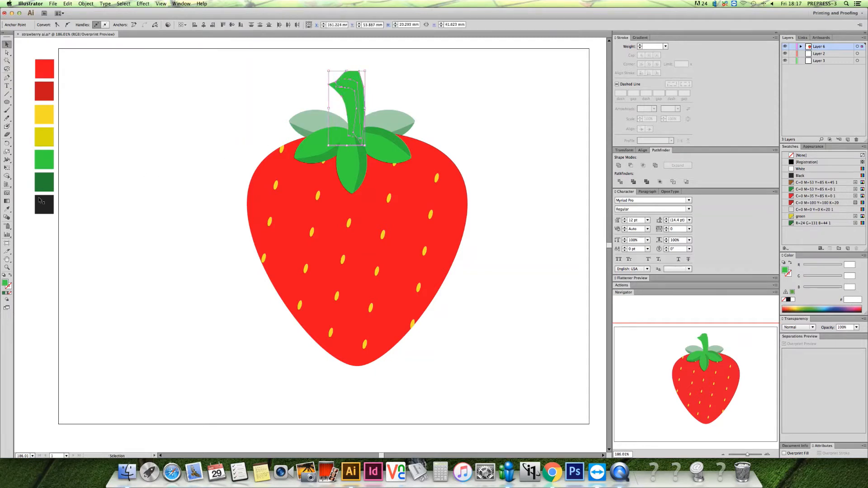
key(shift+m)
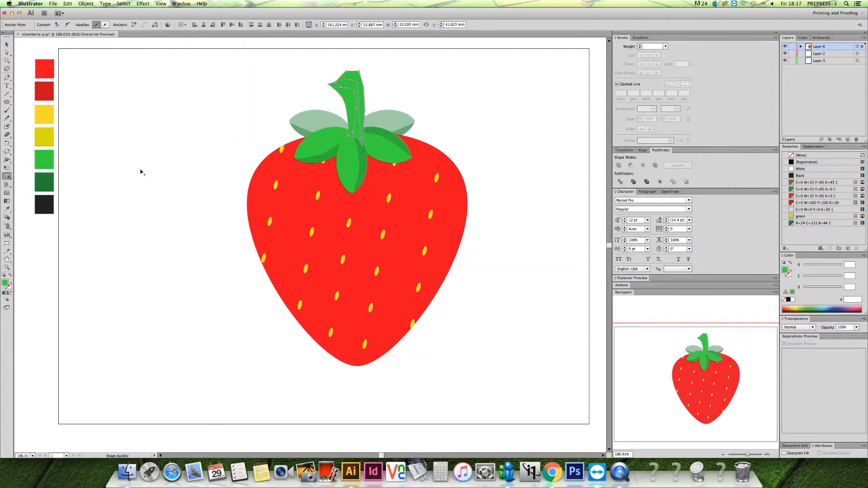
click(357, 77)
key(v)
click(360, 75)
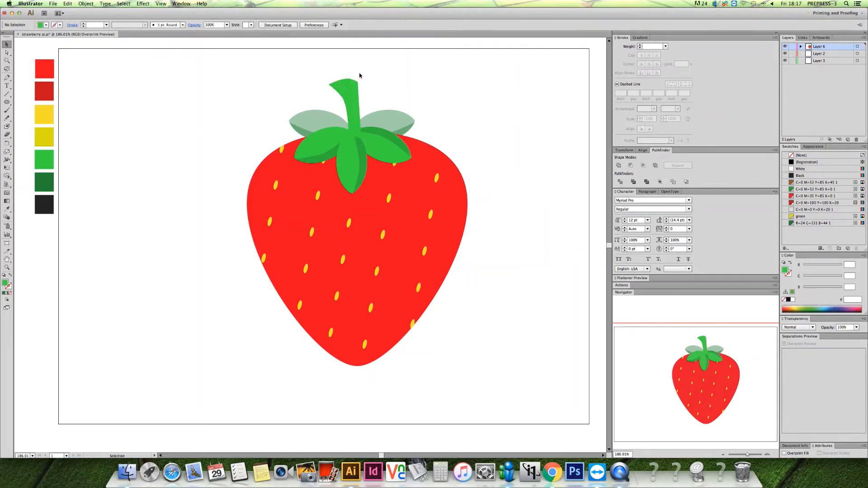
- Recolour the stem's shaded section by sampling the 40% dark green from the right front leaf
click(353, 88)
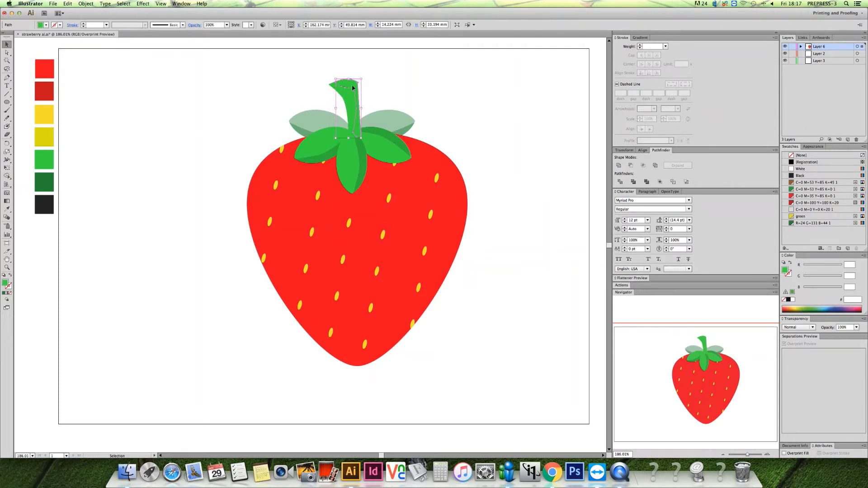
key(i)
click(387, 126)
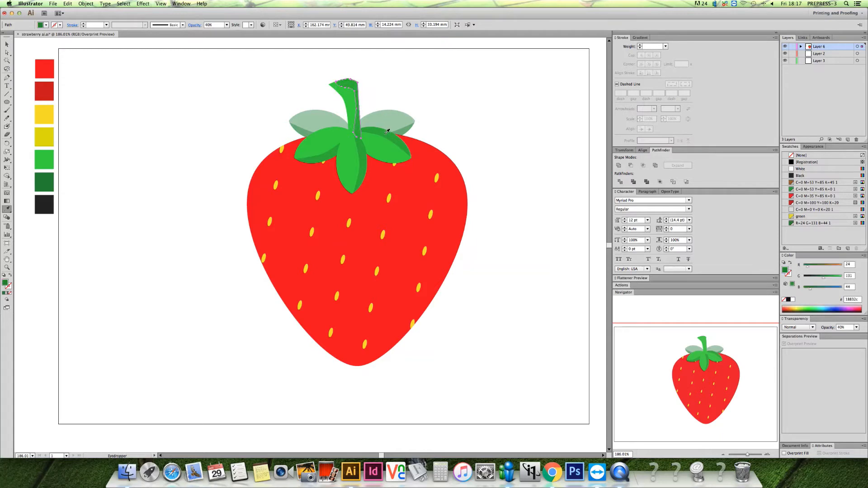
key(v)
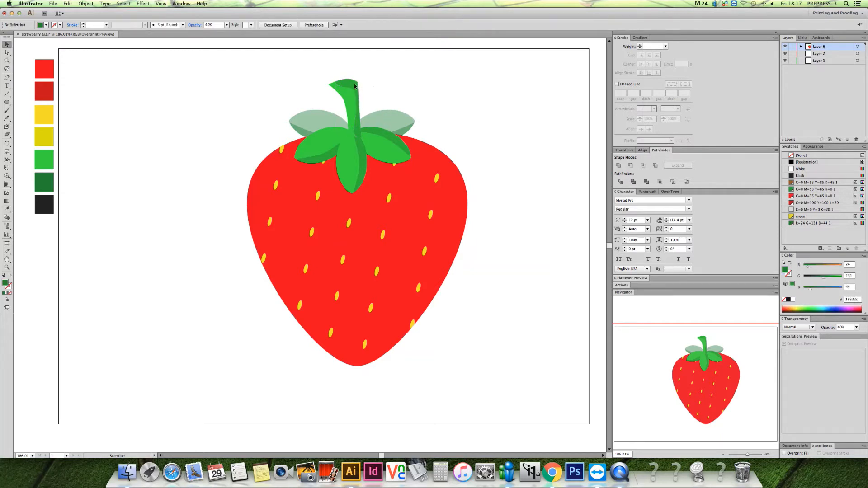
- Send the two-tone stem group to the back, behind the front leaves
click(350, 94)
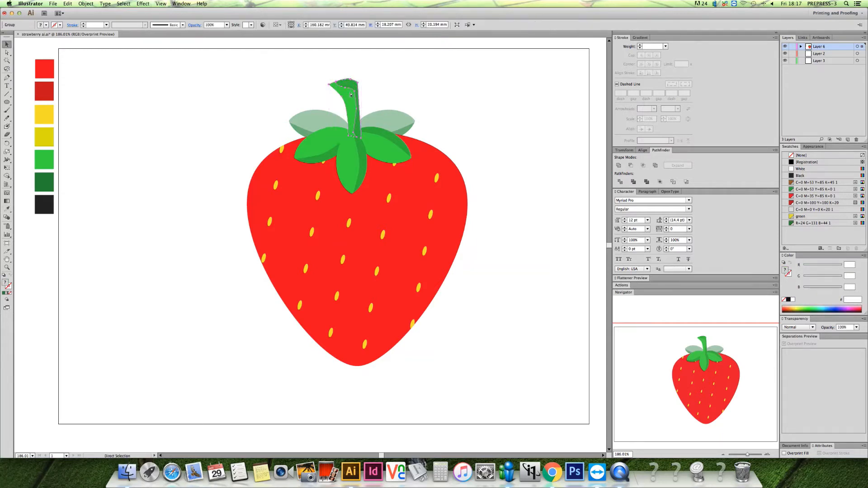
click(86, 3)
mouse_move(90, 17)
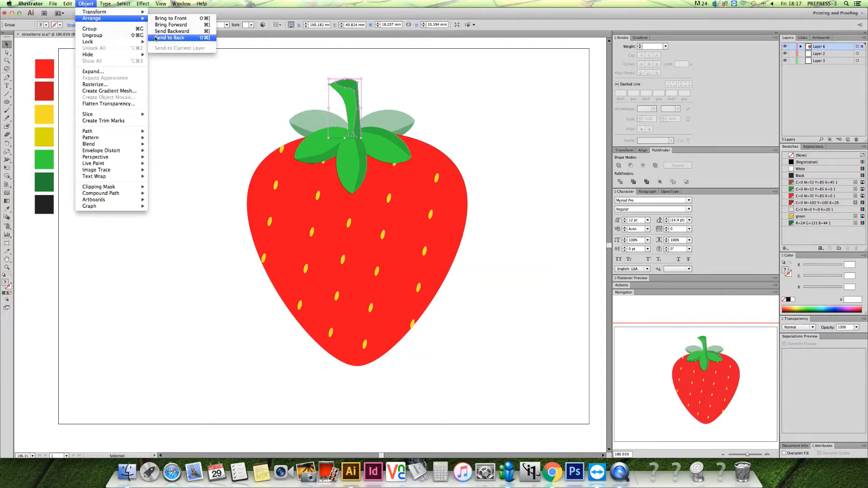
click(172, 36)
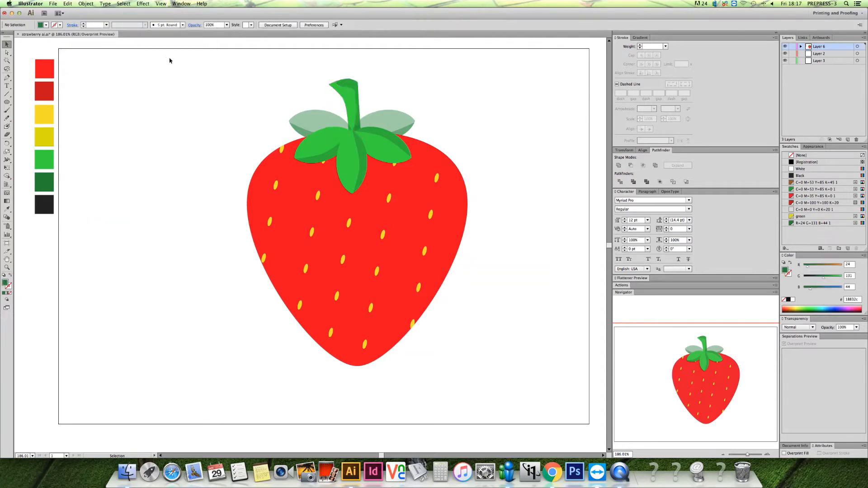
- Send both pale back leaves to the back so they sit behind the stem
click(379, 124)
shift+click(340, 128)
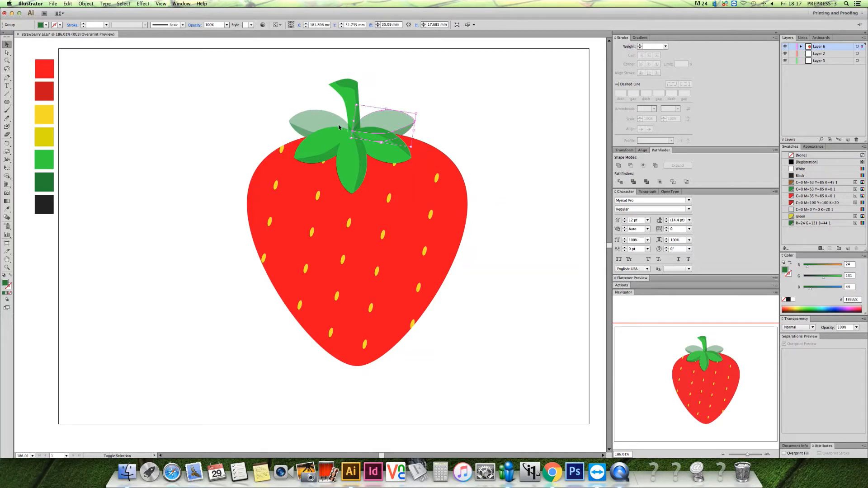
click(86, 4)
mouse_move(91, 18)
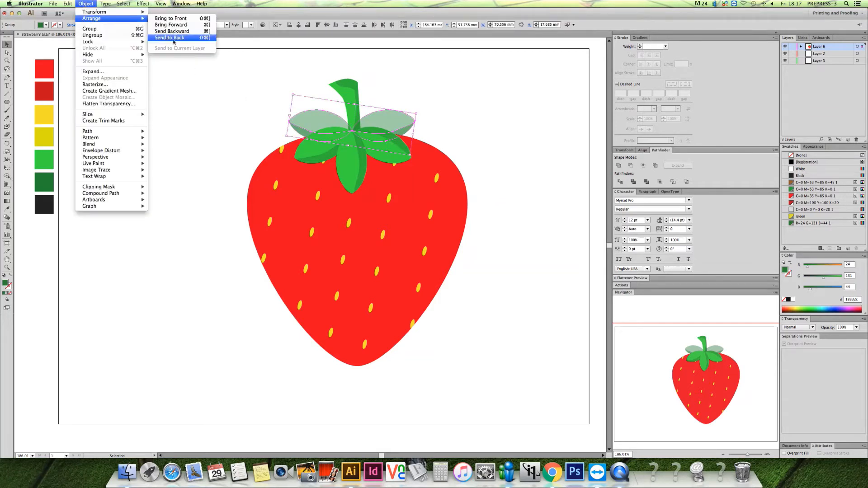
click(170, 37)
click(204, 87)
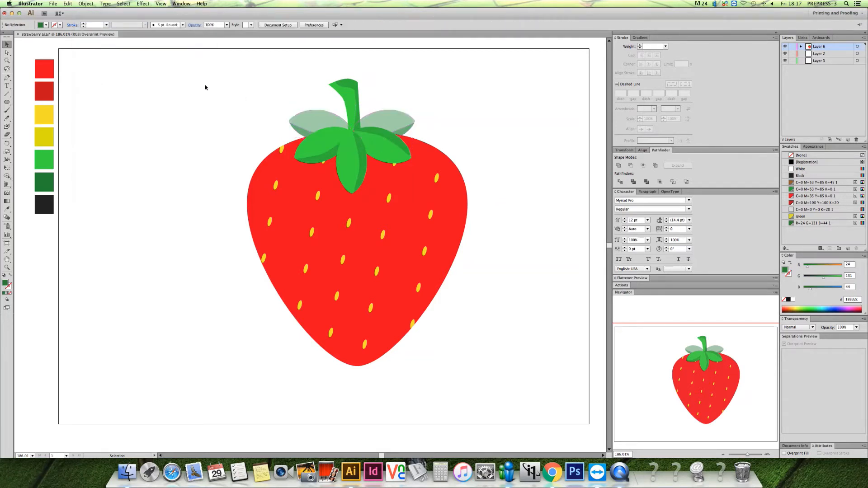
- Nudge the centre front leaf slightly up and to the right to line it up with the stem
click(359, 168)
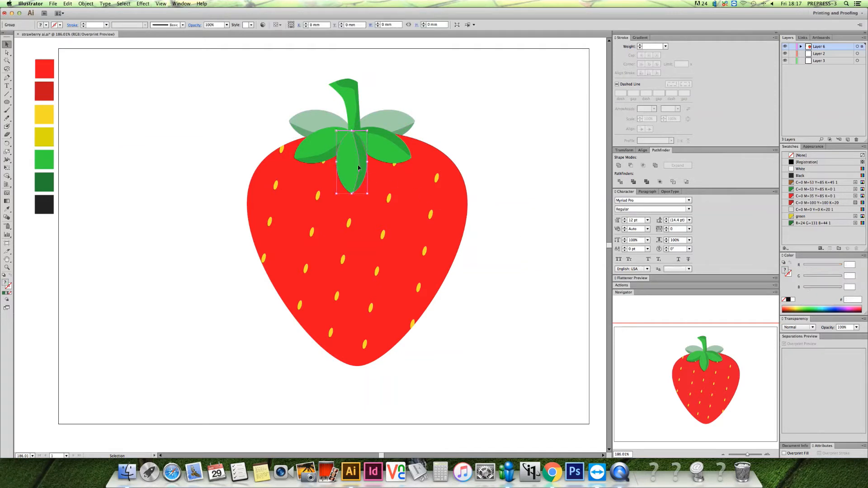
click(355, 112)
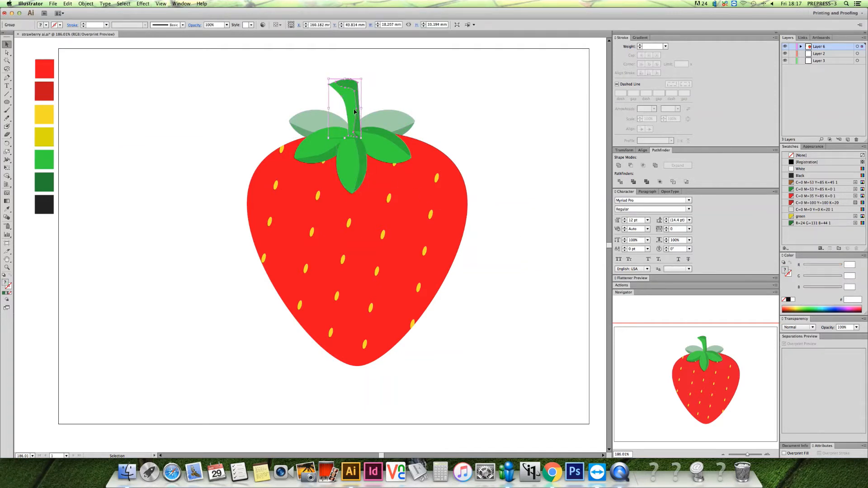
click(380, 102)
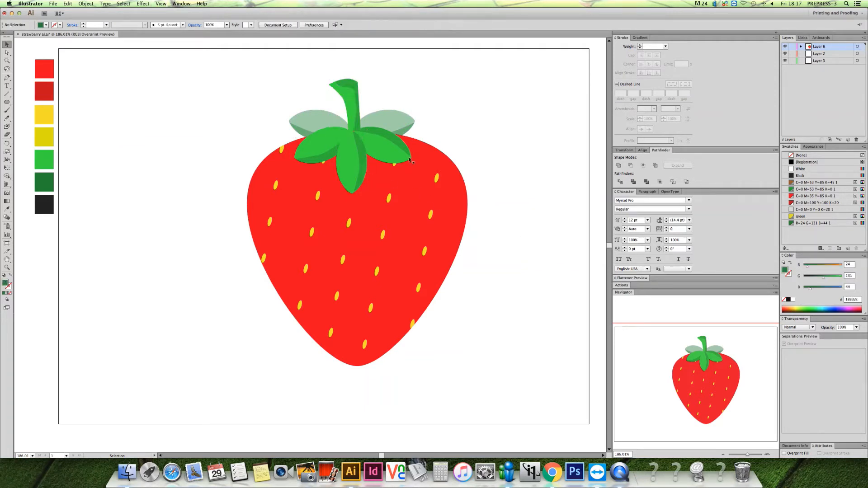
drag(355, 158, 357, 156)
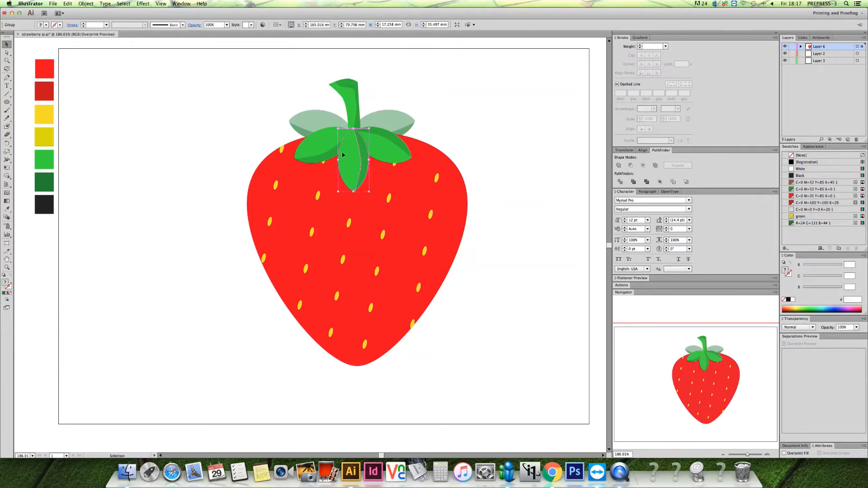
- Group the three green front leaves together
shift+click(381, 147)
key(super+g)
click(463, 128)
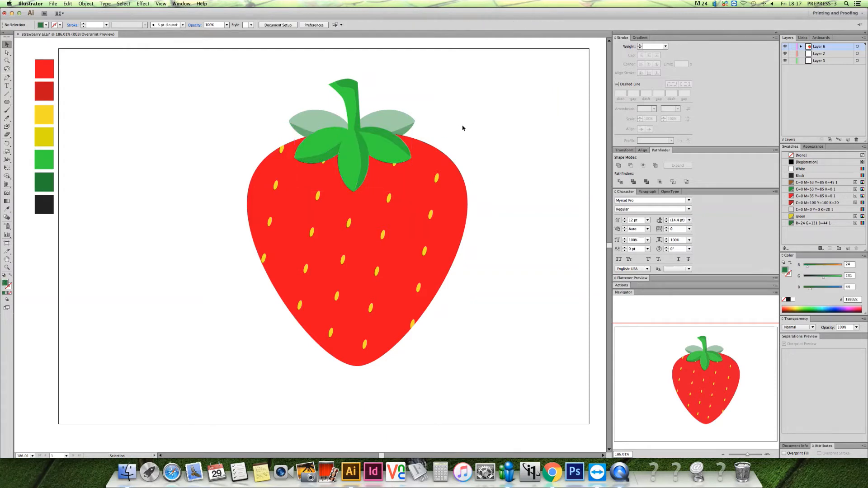
- Duplicate the front leaf group slightly down and to the right, and bring the original group to the front
click(391, 152)
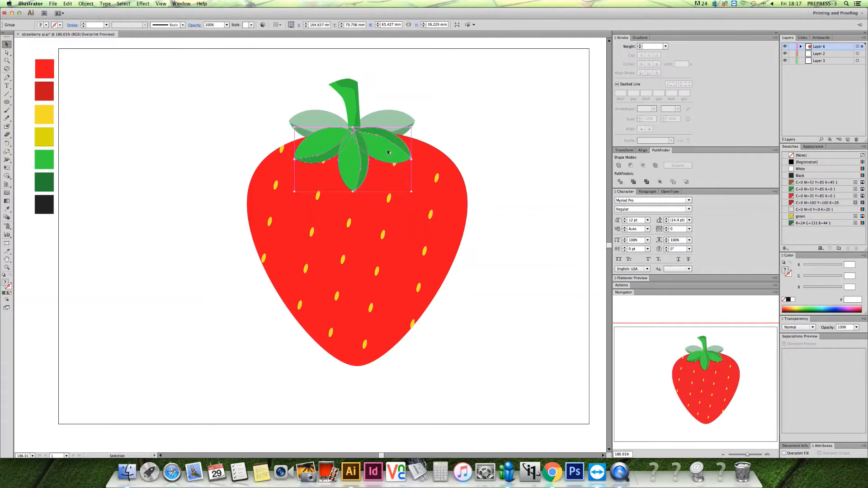
drag(388, 152, 398, 156)
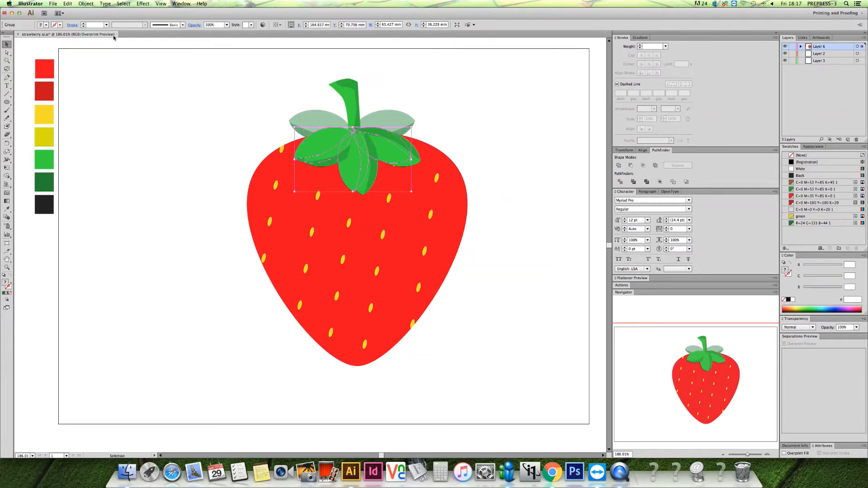
click(86, 3)
mouse_move(136, 9)
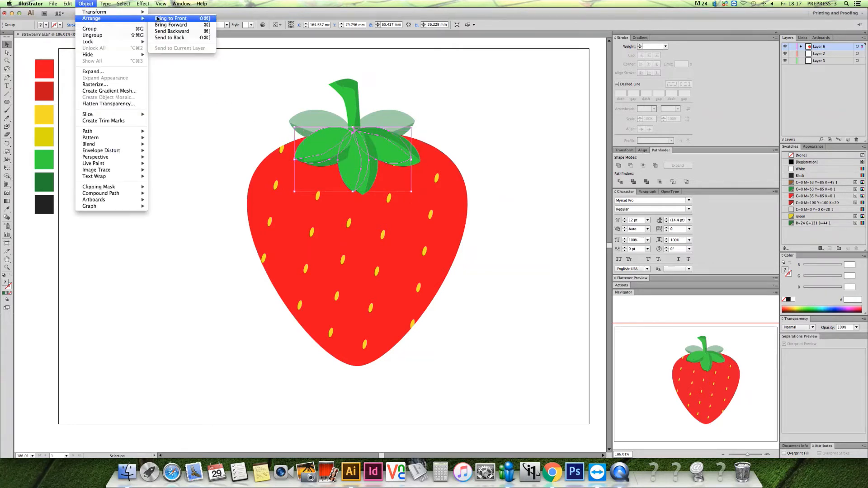
click(157, 18)
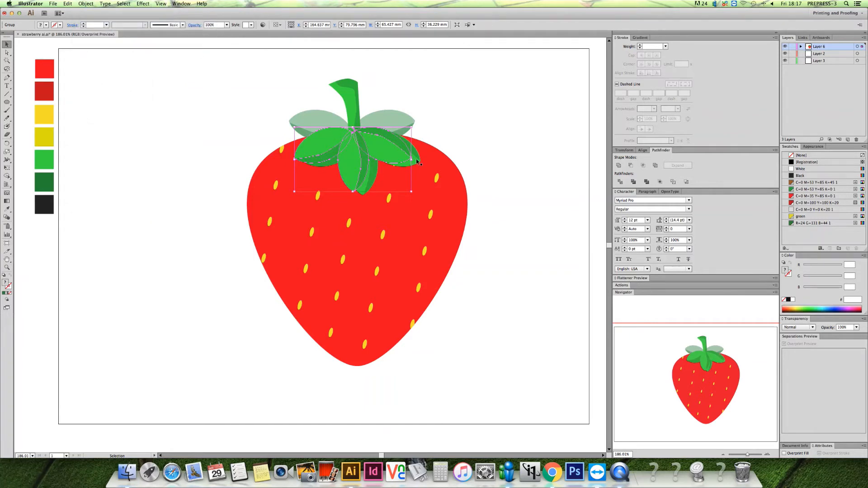
- Turn the offset leaf copy into a shadow with a black fill, Multiply blending and 20% opacity
drag(409, 158, 417, 161)
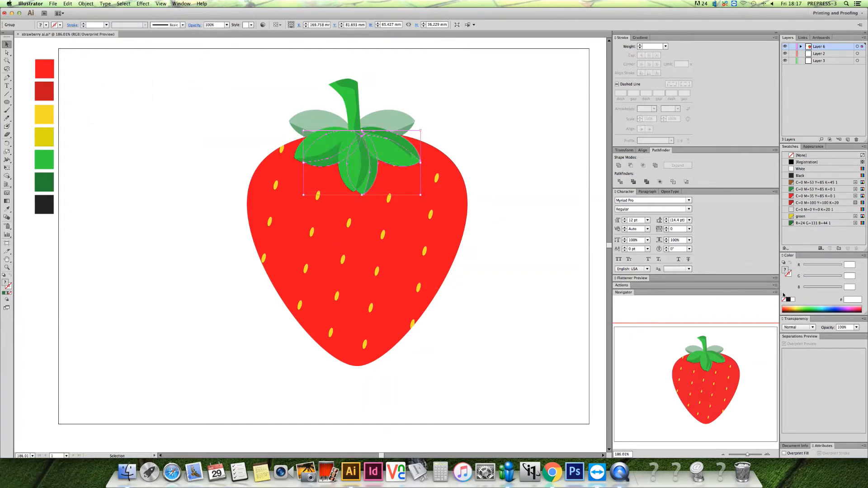
click(788, 300)
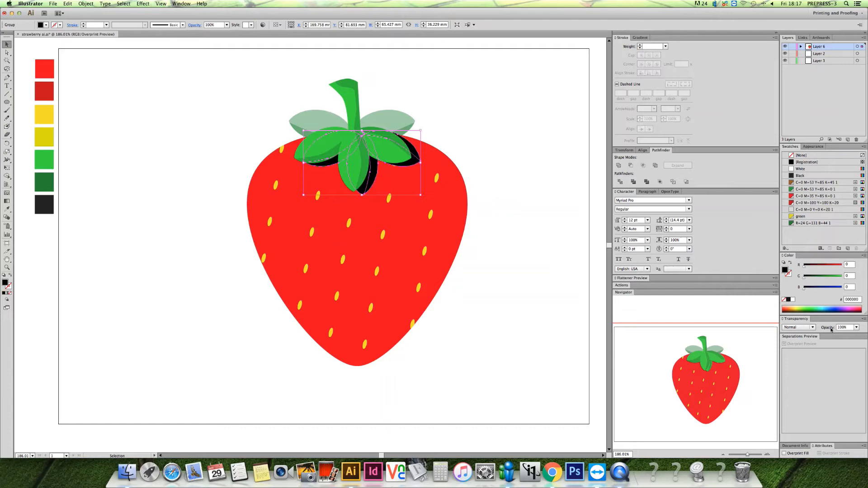
click(796, 328)
click(799, 220)
click(855, 328)
click(853, 352)
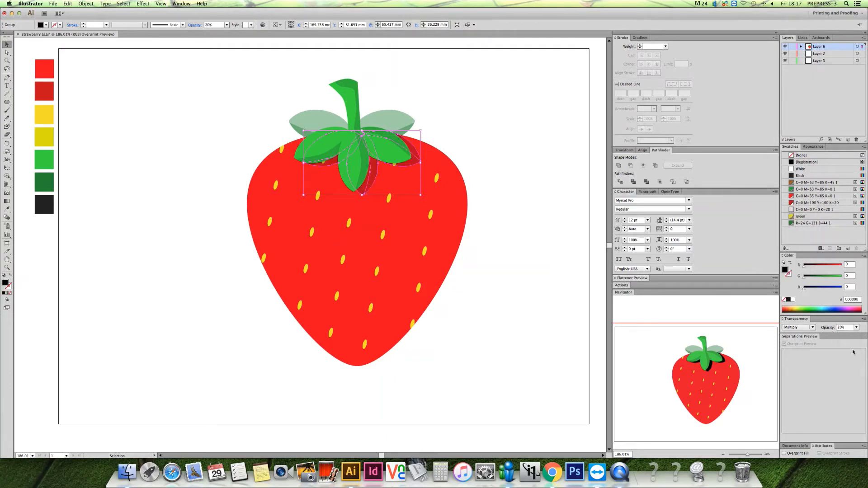
click(508, 222)
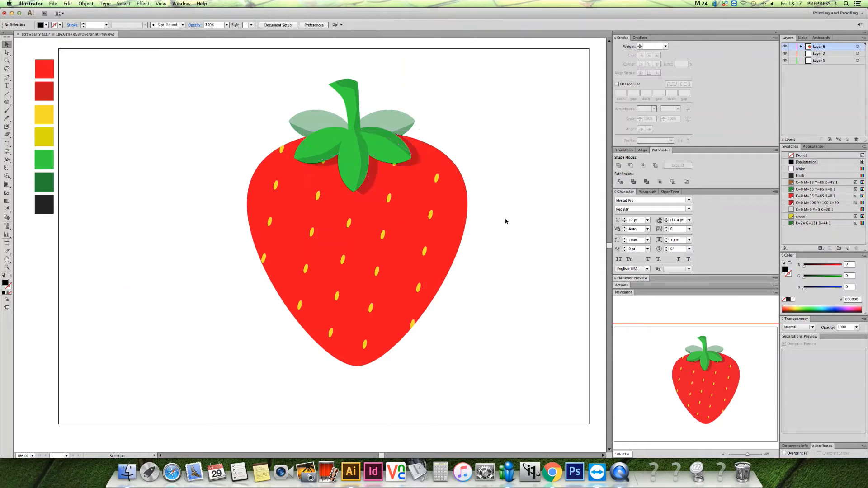
- Draw a closed black Pen shape whose curved inner edge follows the strawberry's right side and bottom and whose outer edge extends beyond the body
key(p)
click(385, 127)
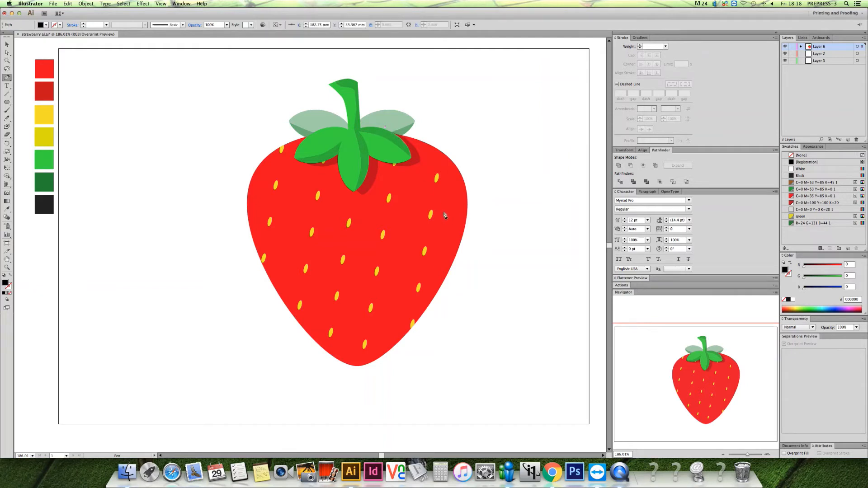
drag(436, 209, 435, 263)
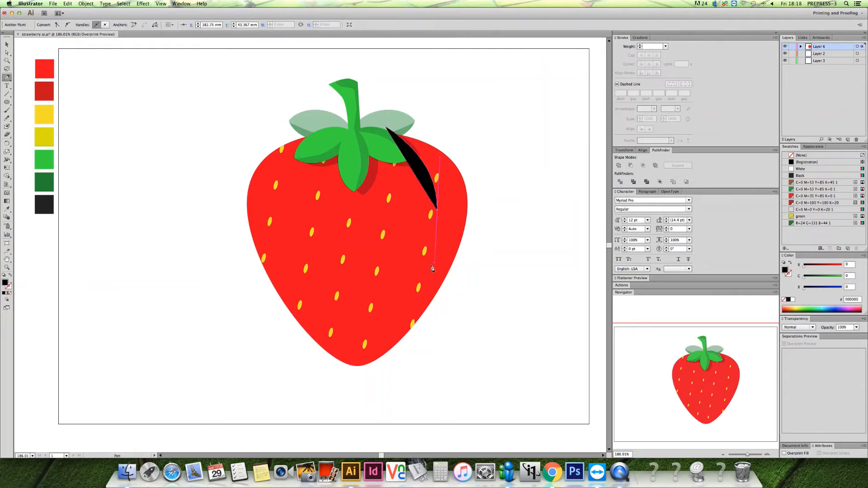
drag(365, 336, 323, 347)
click(270, 304)
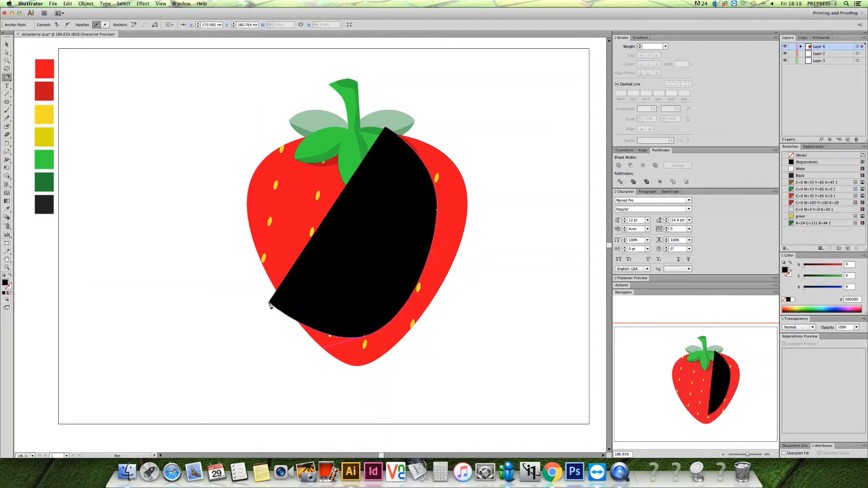
click(284, 375)
click(356, 391)
click(423, 382)
click(480, 336)
click(510, 256)
click(513, 163)
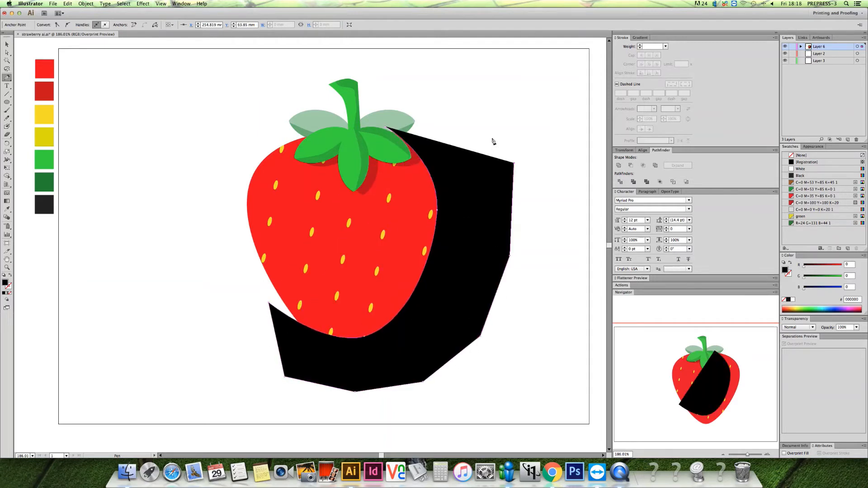
click(493, 137)
click(386, 128)
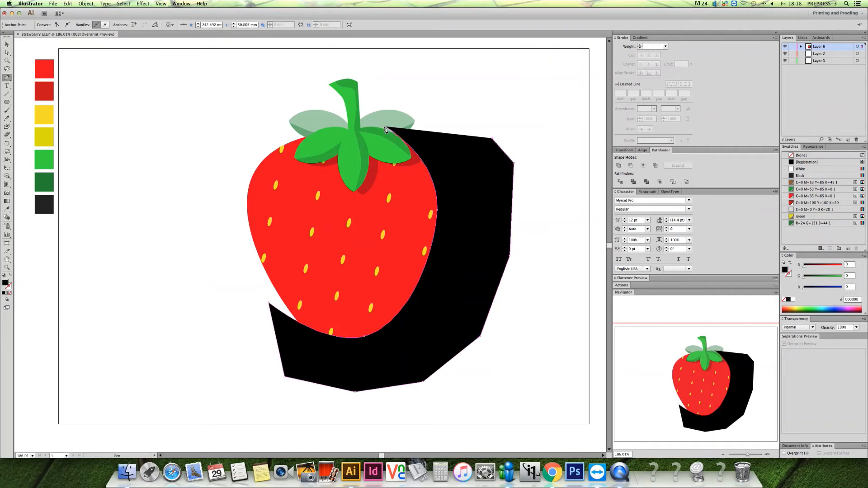
click(386, 127)
- Trim away the part of the black shape outside the red body with the Shape Builder, leaving a crescent along its right and lower edge
key(v)
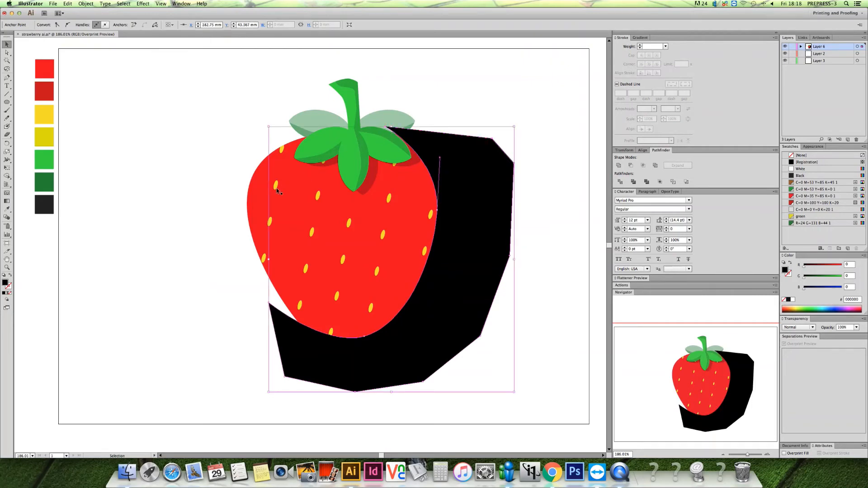
shift+click(252, 206)
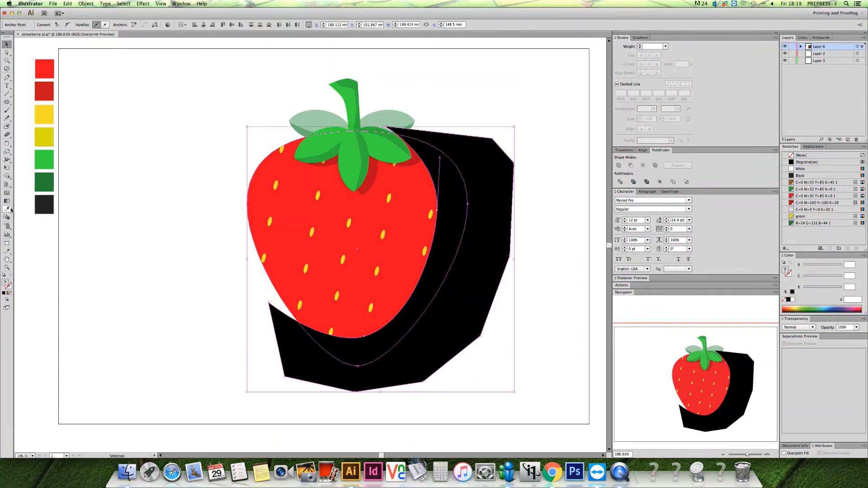
click(7, 176)
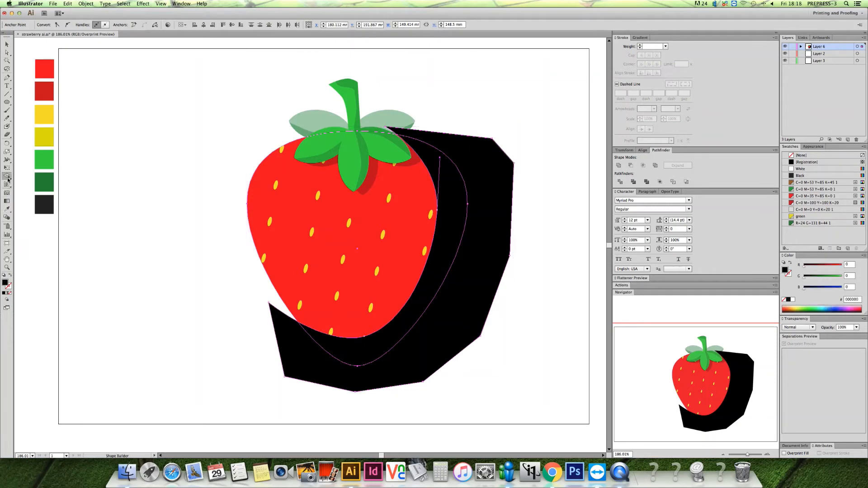
alt+click(459, 292)
key(v)
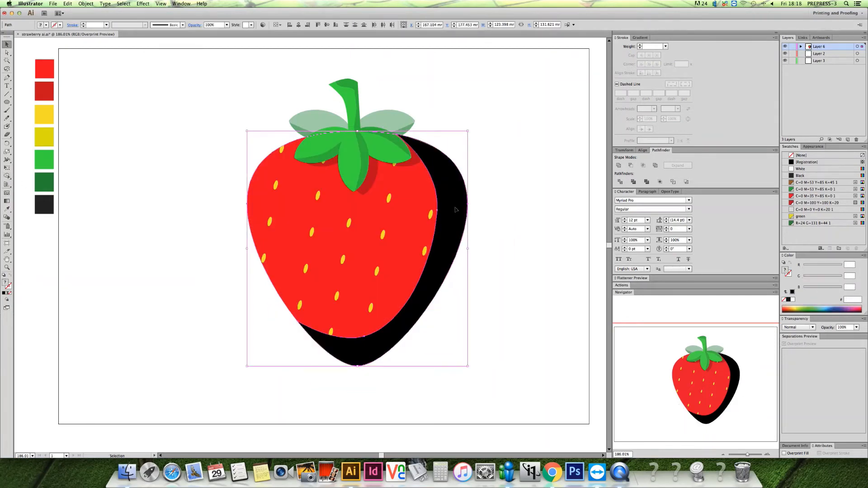
click(513, 215)
- Apply the leaf shadow's sampled appearance to the black crescent on the strawberry body
click(456, 212)
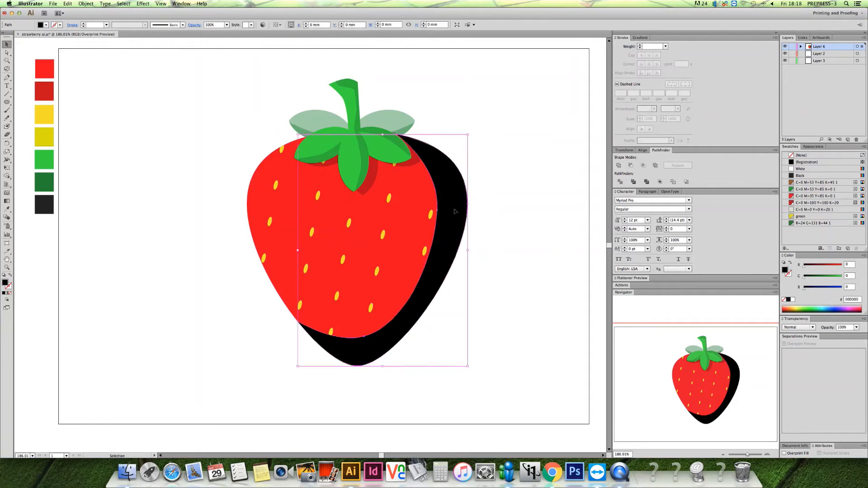
key(i)
click(370, 177)
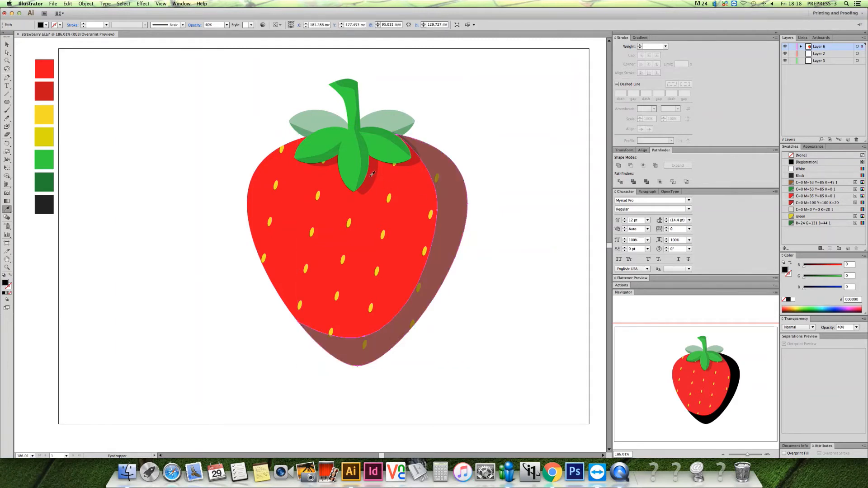
key(v)
click(502, 213)
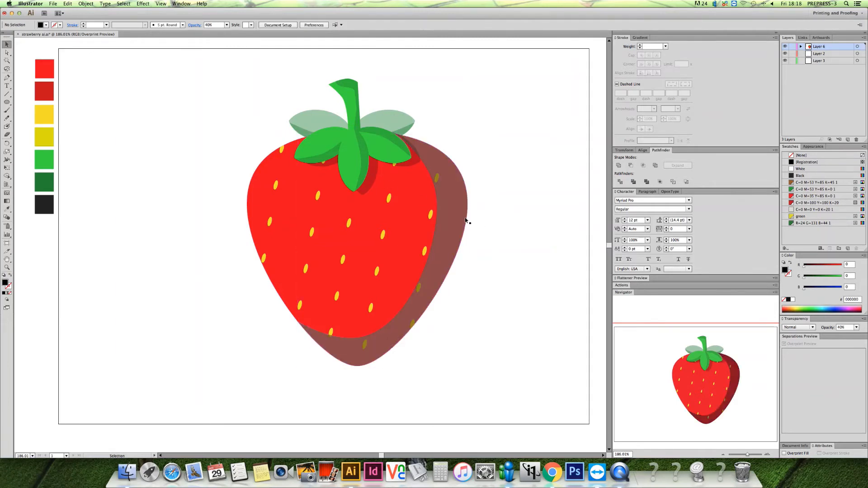
- Set the body crescent's blending mode to Multiply and its opacity to 20%
click(457, 213)
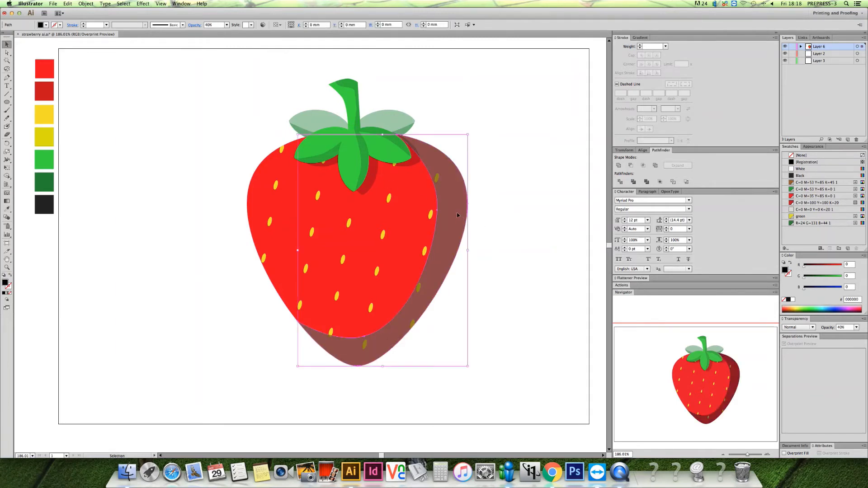
click(810, 328)
click(796, 216)
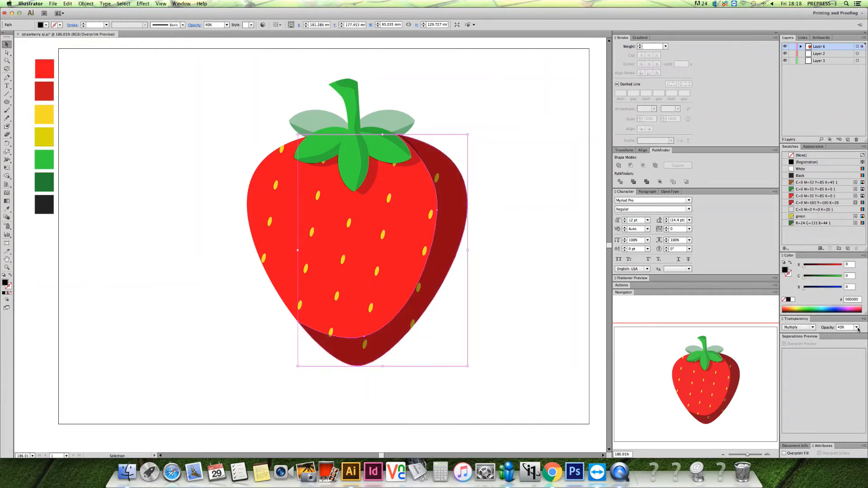
click(857, 328)
click(854, 351)
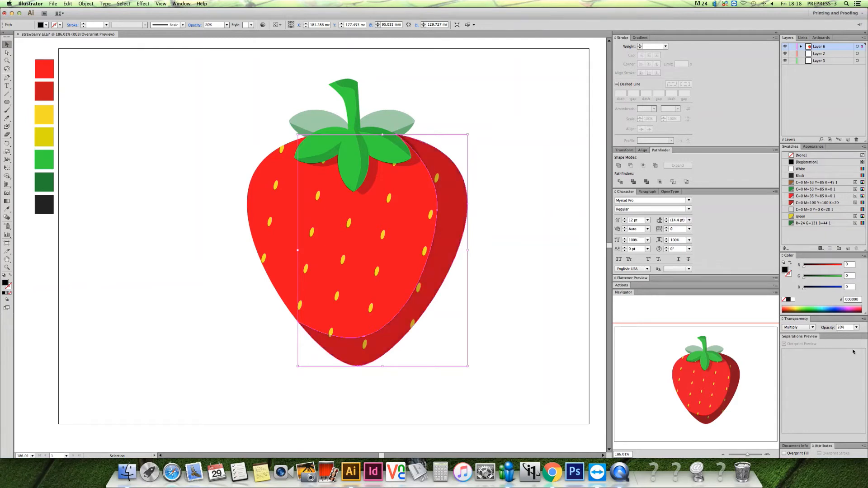
click(531, 236)
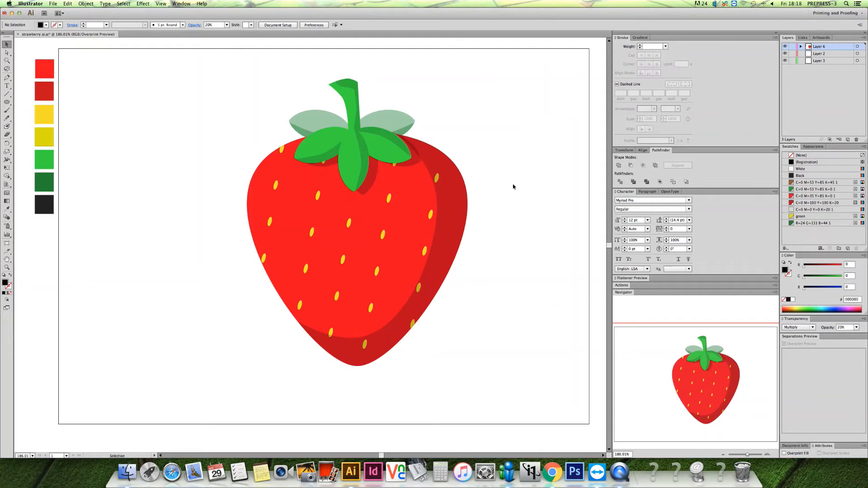
- Lower the body crescent's opacity to 10% and save the document
key(a)
key(v)
click(445, 172)
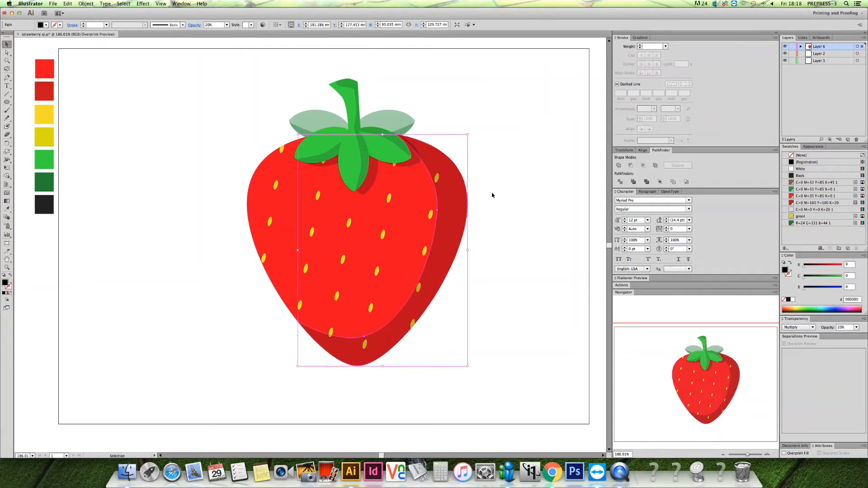
click(856, 327)
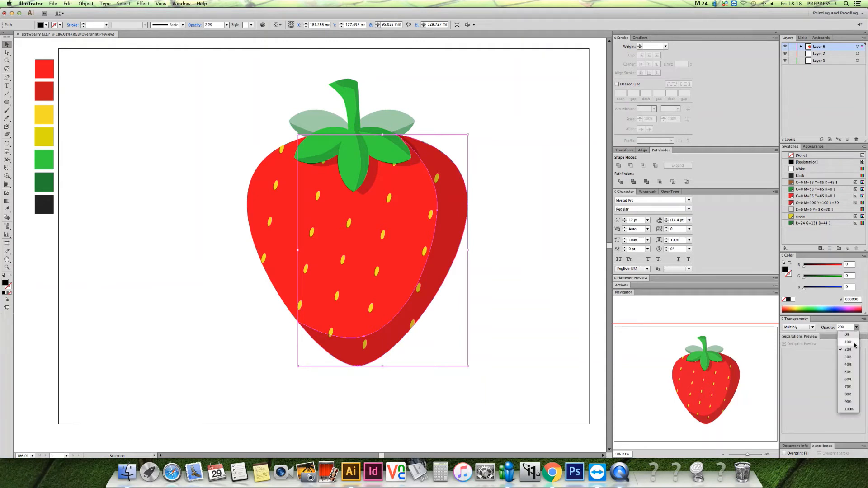
click(846, 337)
click(518, 229)
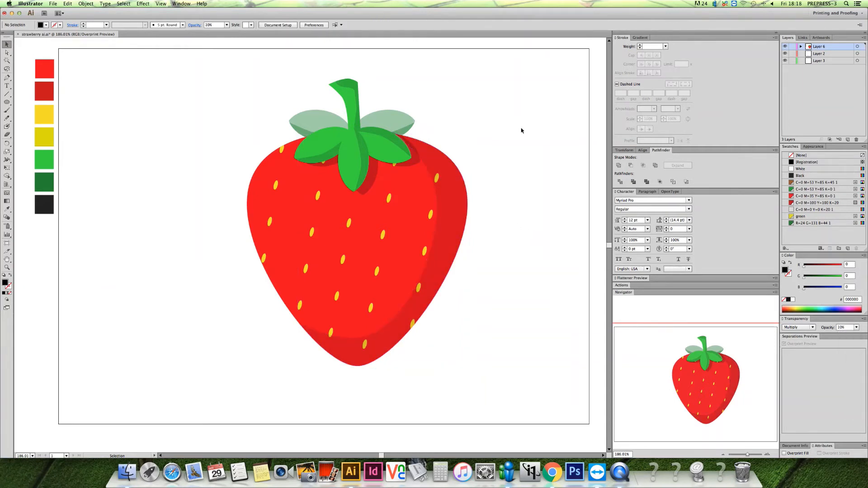
key(a)
key(super+s)
- Draw a black circle about 43 mm wide on Layer 2, beside the strawberry's right side
click(7, 102)
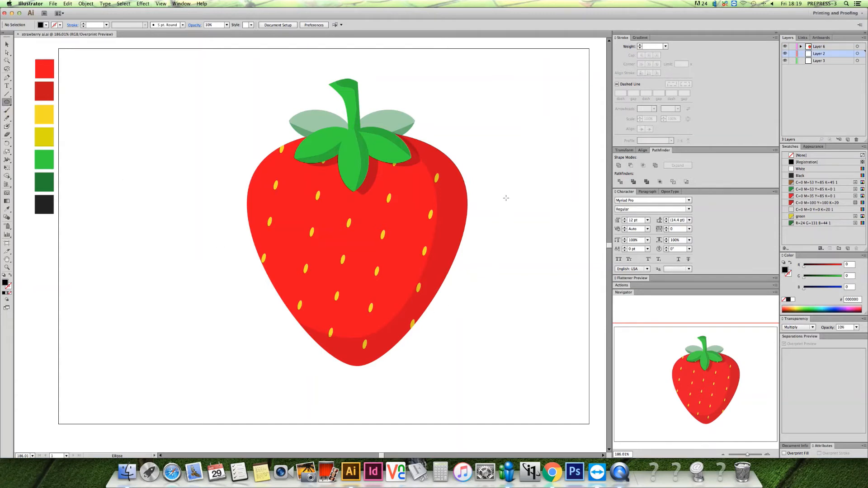
drag(506, 198, 574, 276)
key(v)
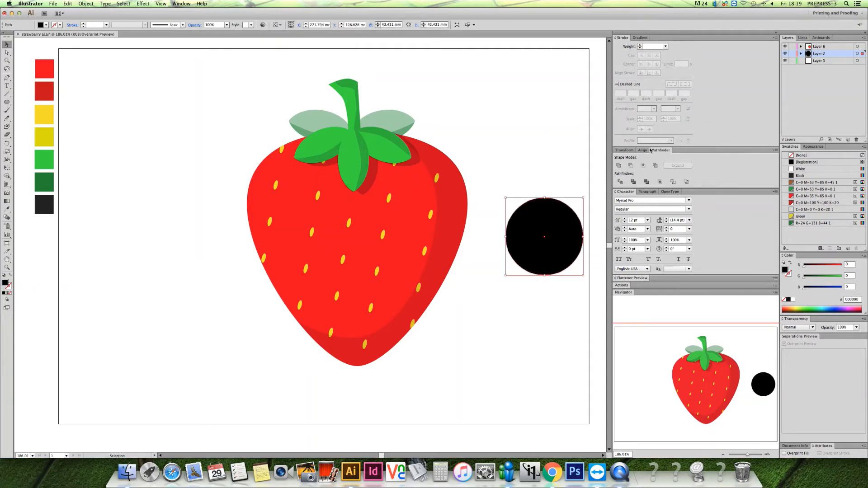
- Fill the circle with a radial gradient running from black at the centre to white at the edge
click(639, 38)
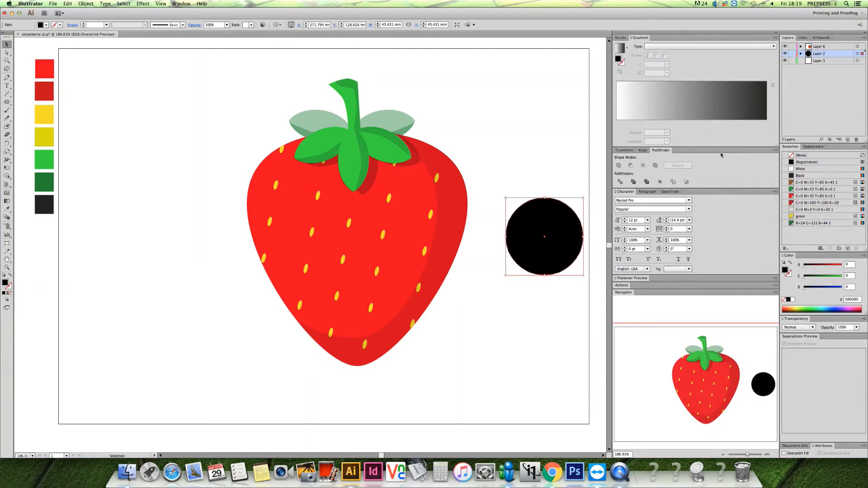
click(700, 125)
click(681, 47)
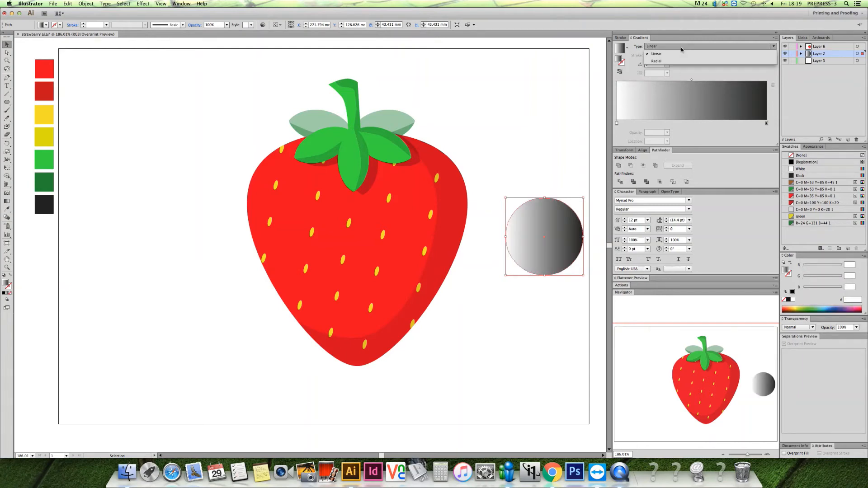
click(679, 60)
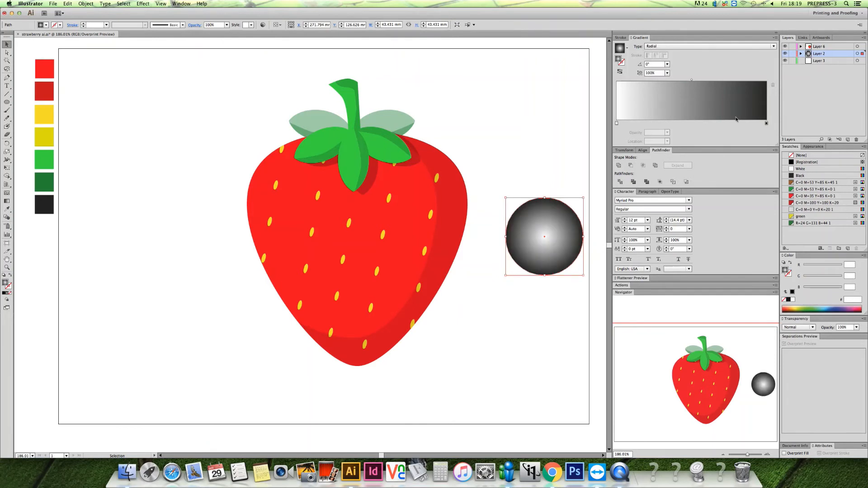
drag(766, 124, 700, 124)
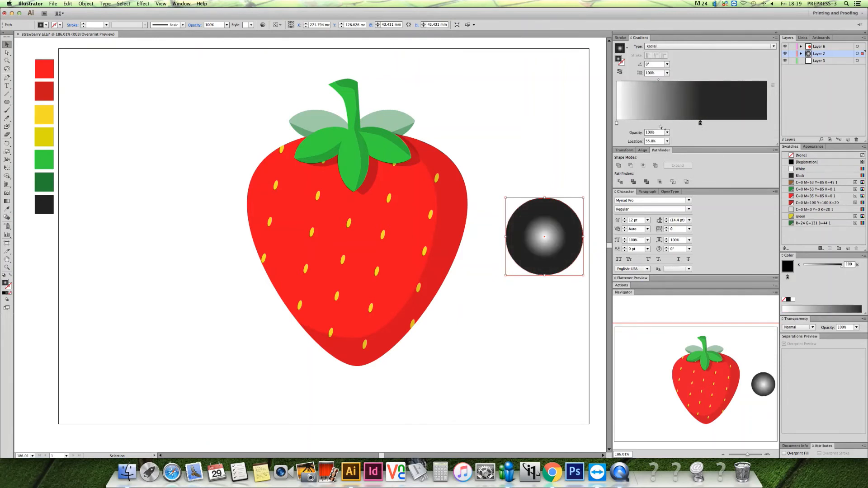
drag(618, 123, 769, 123)
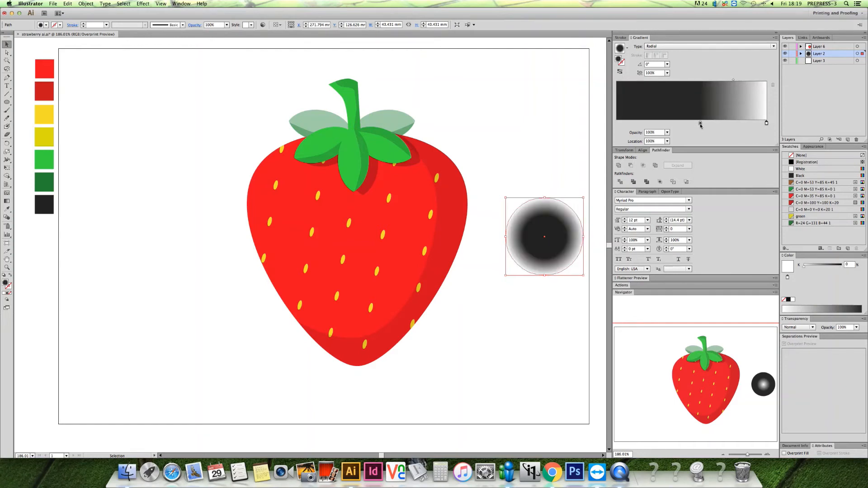
drag(700, 124, 605, 124)
click(558, 153)
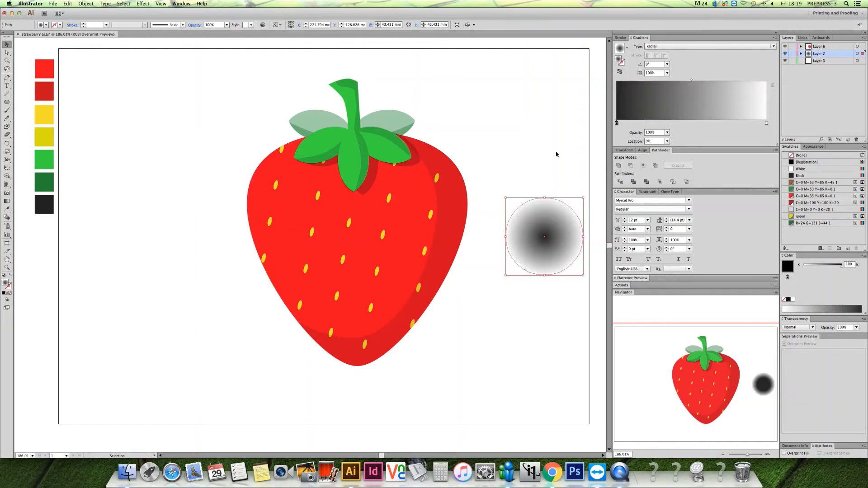
- Move the gradient circle under the strawberry's tip and reshape it into a flat, centred ellipse about 90 mm wide and 16 mm high
drag(545, 252, 358, 384)
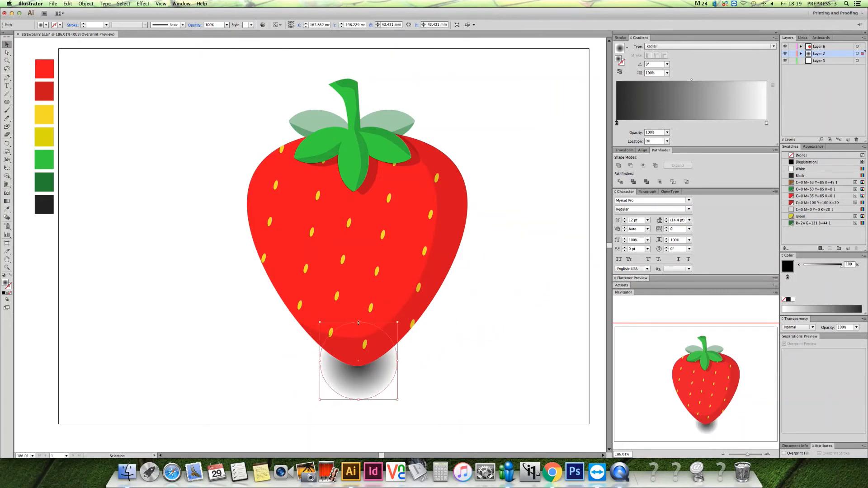
drag(359, 337, 359, 353)
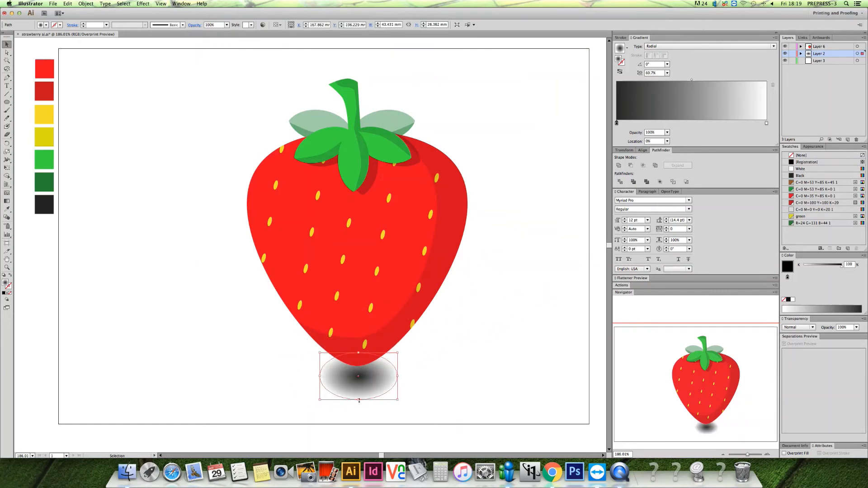
drag(359, 401, 277, 368)
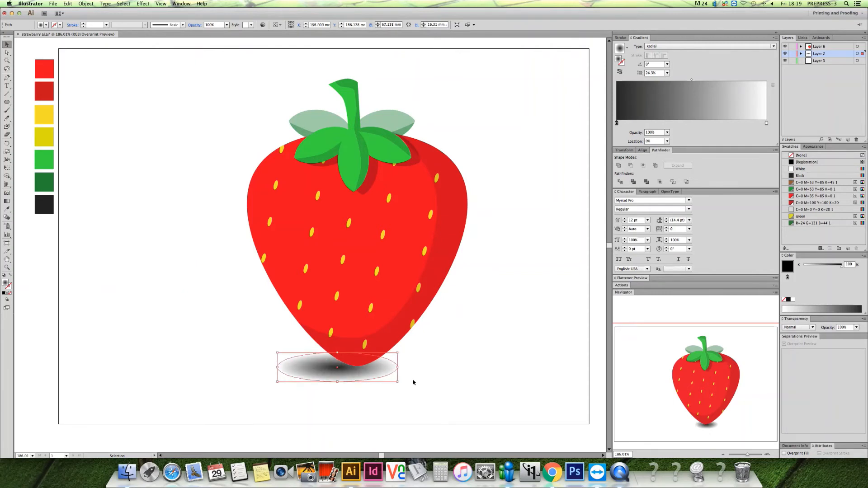
drag(398, 369, 437, 368)
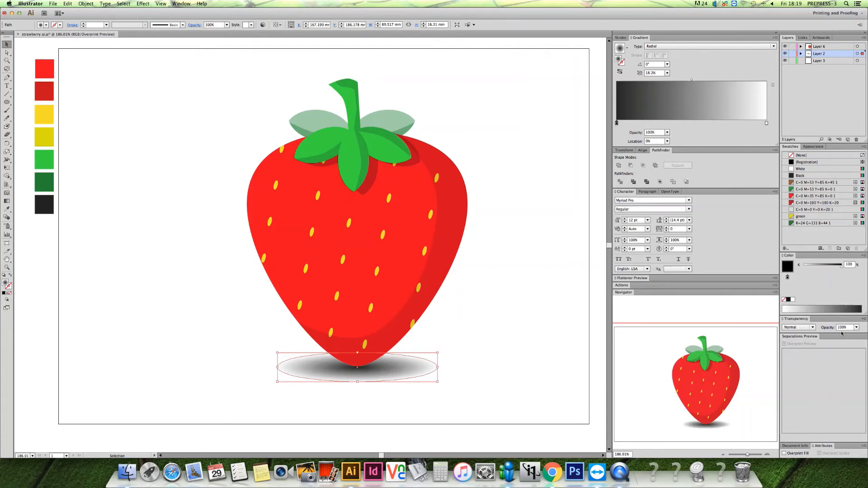
- Set the ground shadow ellipse's opacity to 40%
click(857, 328)
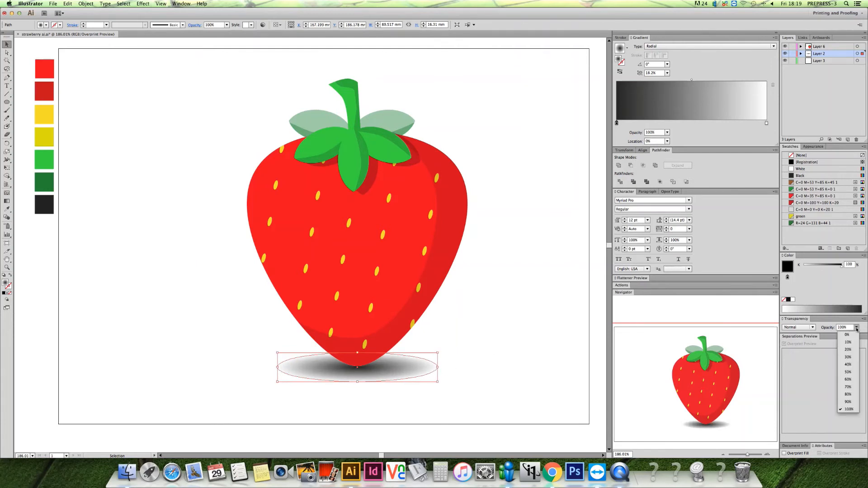
click(849, 365)
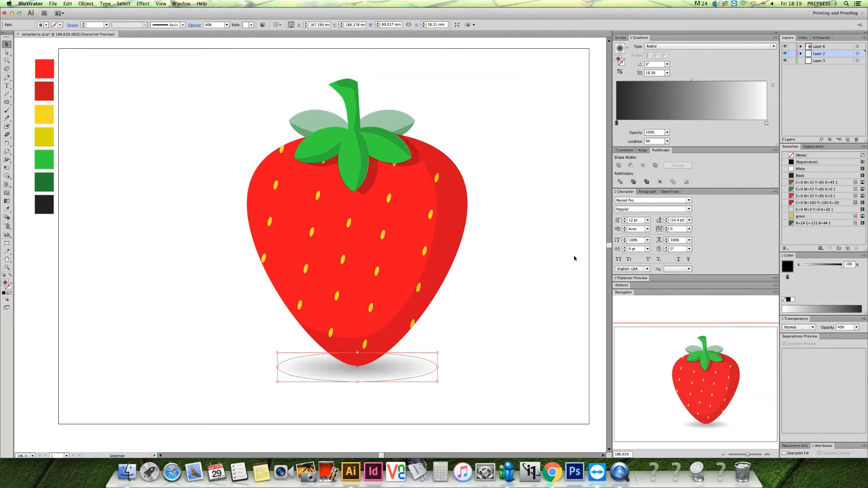
click(574, 258)
- Draw a background rectangle about 291 mm wide and 205 mm high on Layer 3, filled with the palette's bright yellow
click(827, 62)
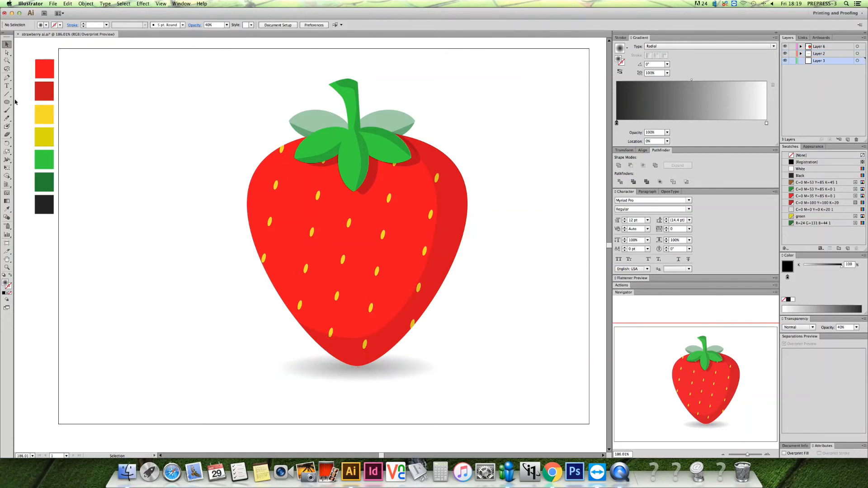
drag(7, 102, 28, 103)
key(i)
click(43, 114)
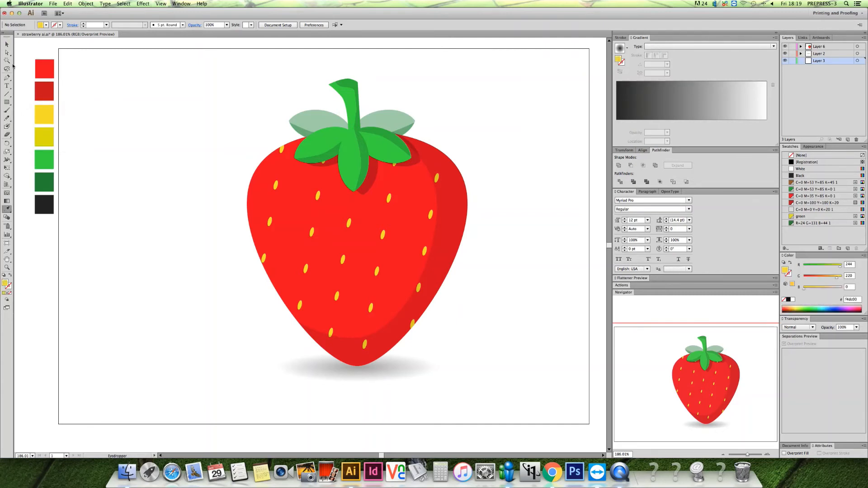
click(7, 102)
drag(64, 54, 167, 186)
drag(197, 212, 586, 421)
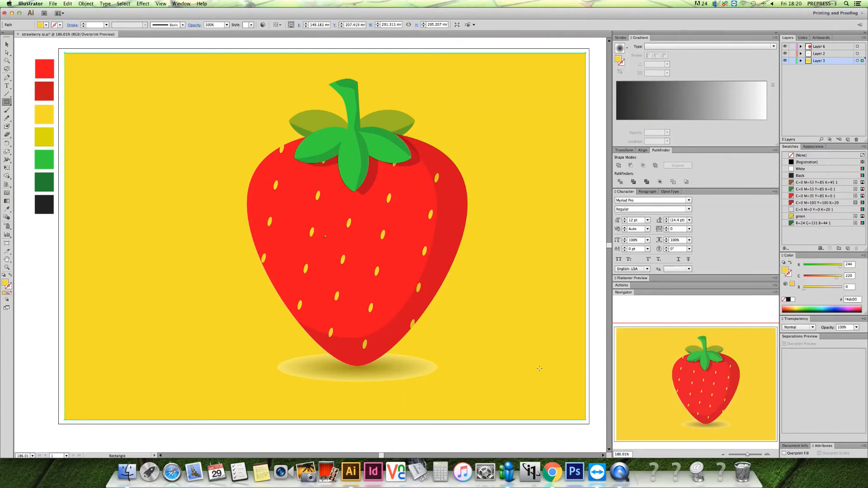
key(v)
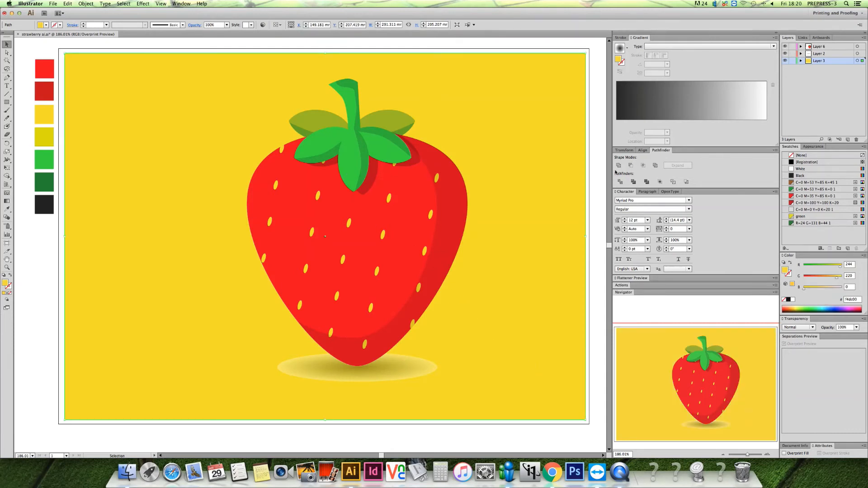
- Fill the background rectangle with a radial gradient running from dark yellow at the centre to white at the edge
click(710, 126)
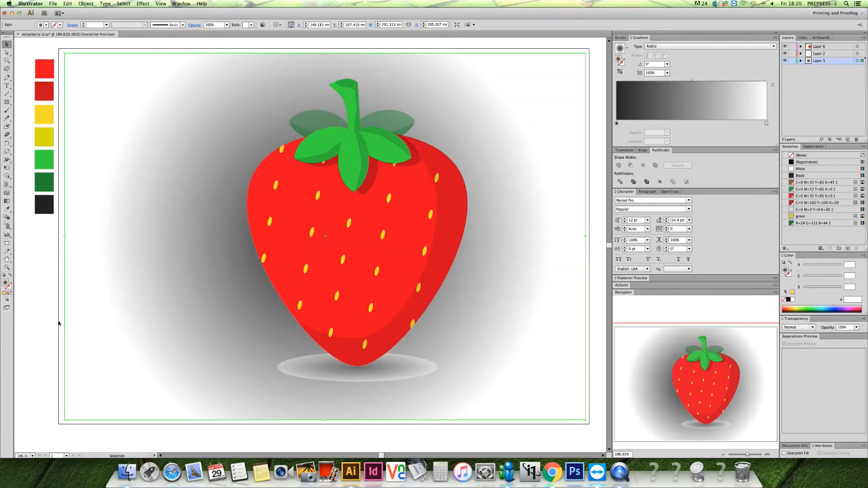
double_click(616, 124)
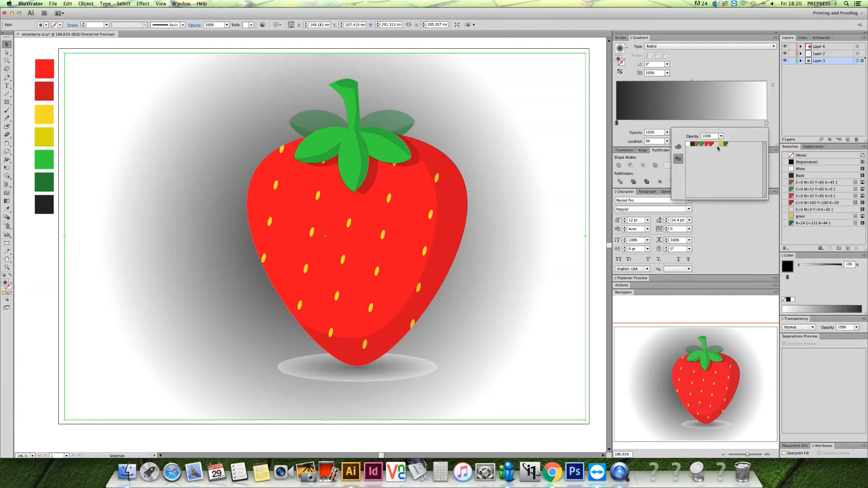
click(721, 145)
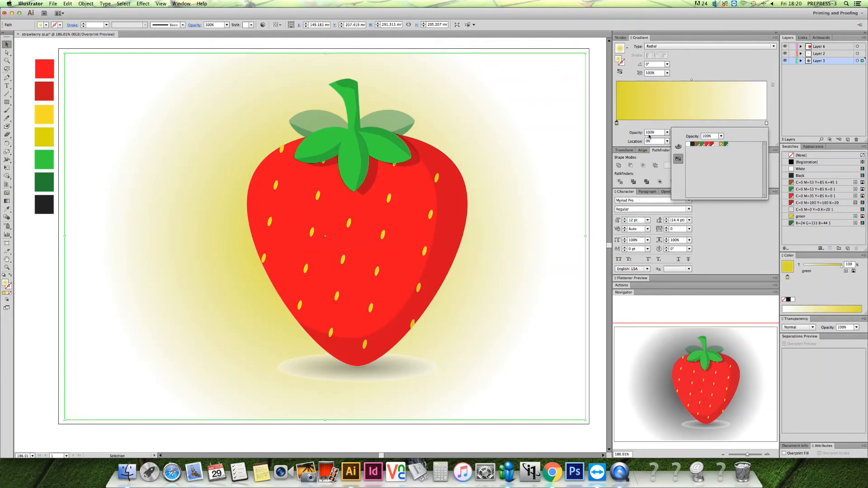
click(623, 130)
- Lower the opacity of the background gradient's yellow centre stop to 20%
click(667, 132)
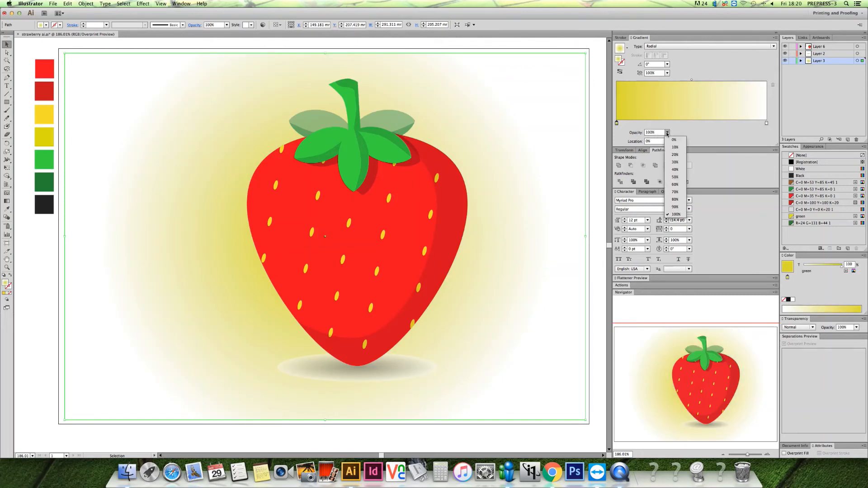
click(676, 169)
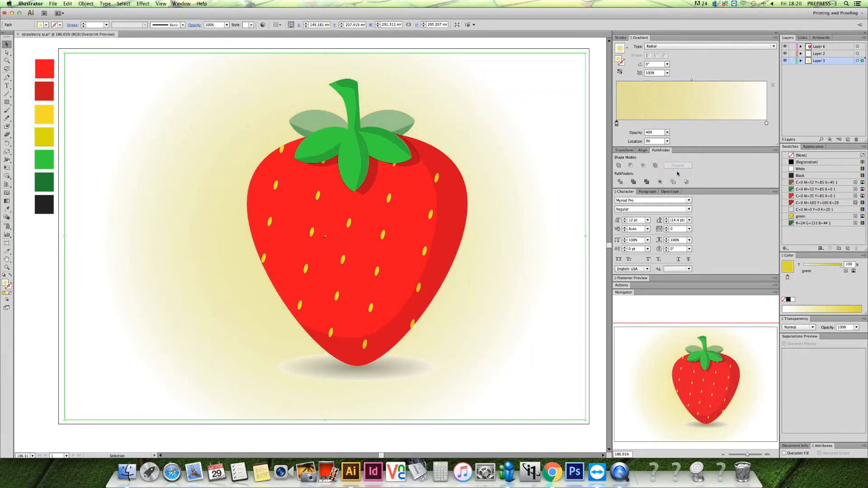
click(667, 132)
click(674, 152)
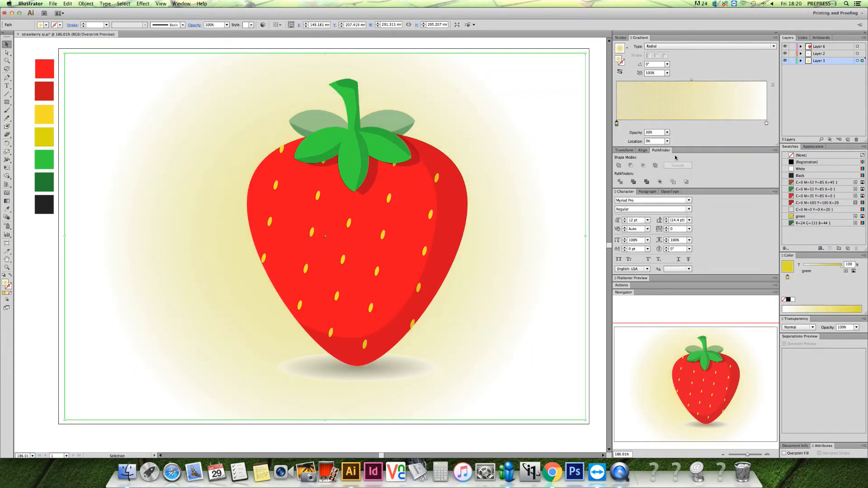
click(597, 378)
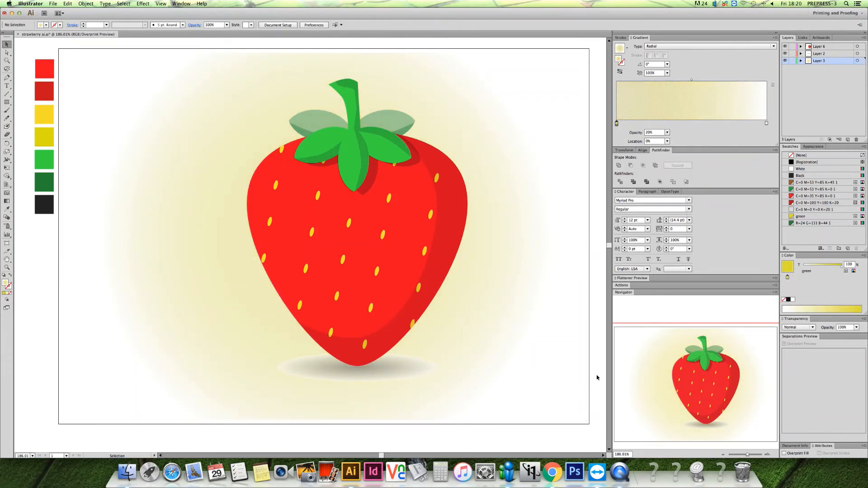
- Set the ground shadow ellipse's blending mode to Multiply
click(404, 373)
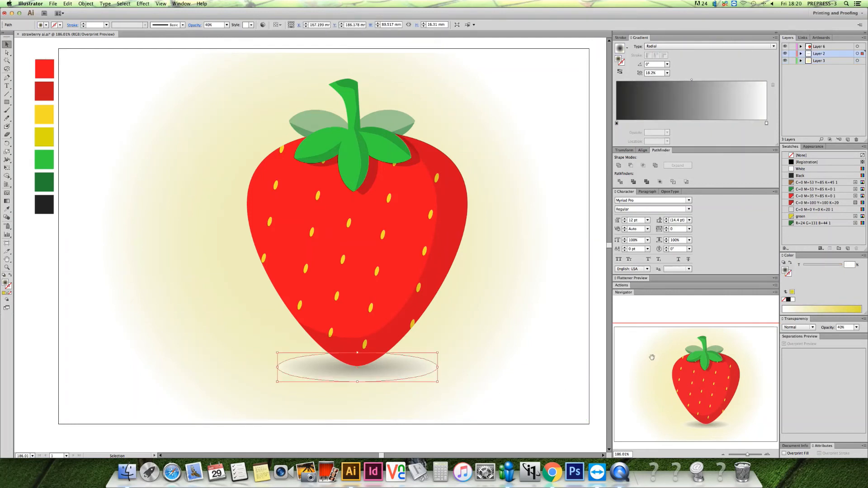
click(812, 328)
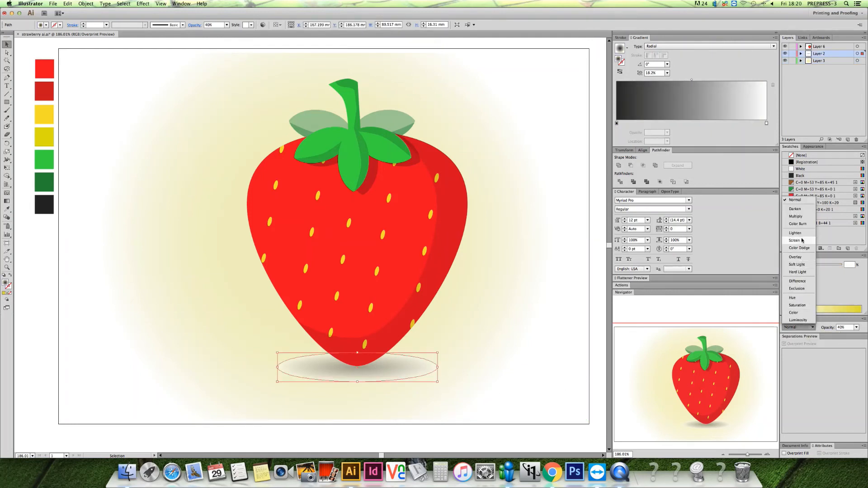
click(798, 217)
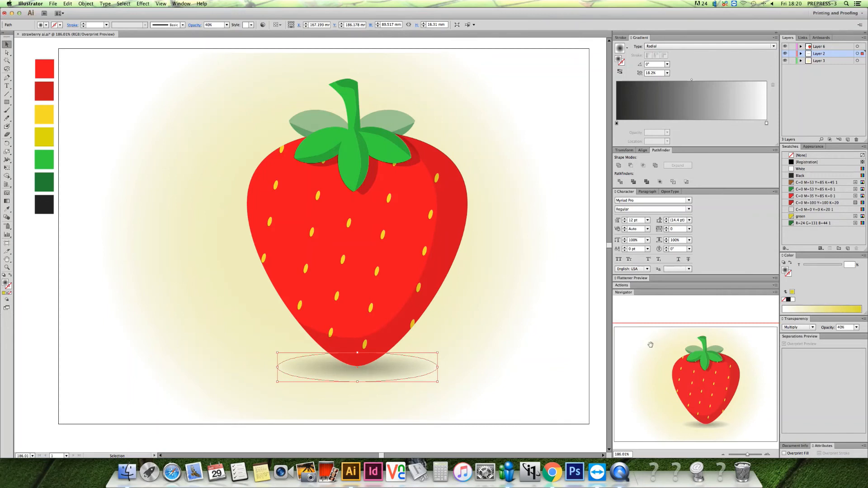
click(599, 354)
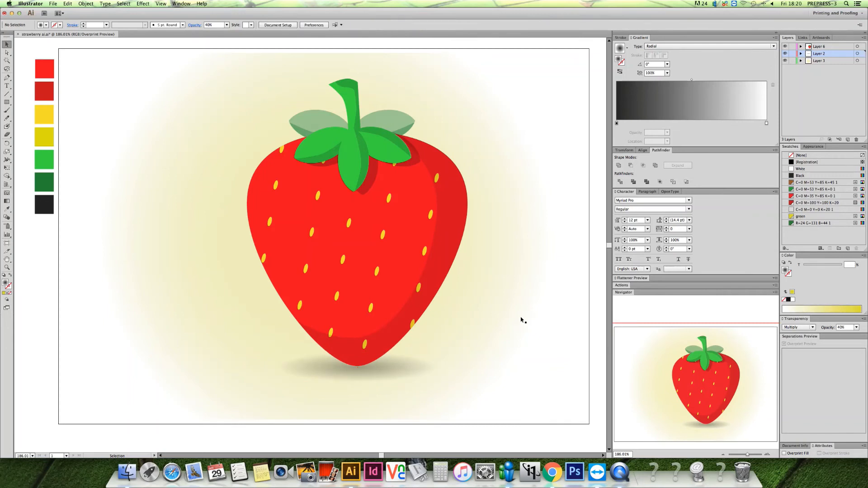
- Draw a curved white highlight about 24 mm wide and 79 mm high along the strawberry's left side with the Pen tool
key(a)
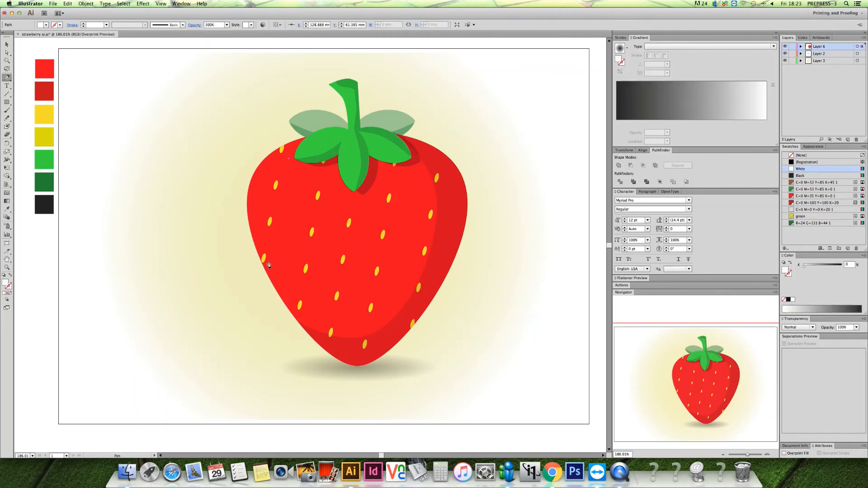
drag(269, 260, 308, 319)
click(298, 294)
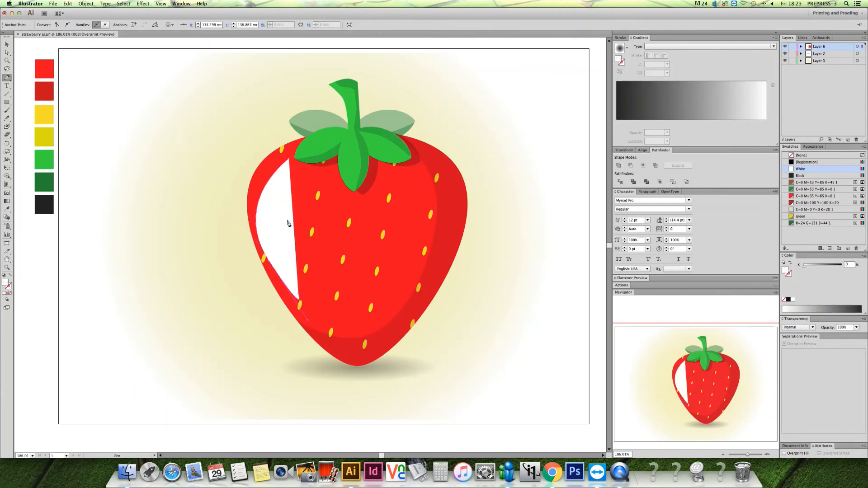
drag(287, 221, 294, 148)
key(v)
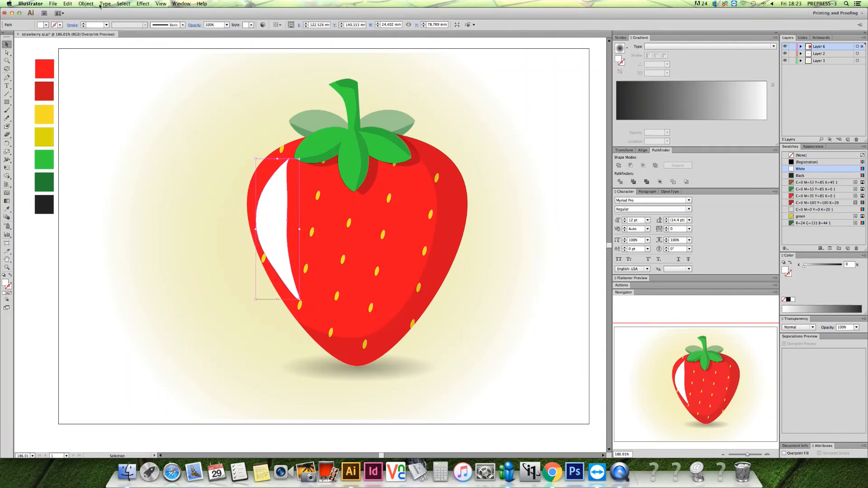
- Apply a 70.8-pixel Gaussian Blur to the white highlight and set its opacity to 40%
click(143, 4)
mouse_move(204, 134)
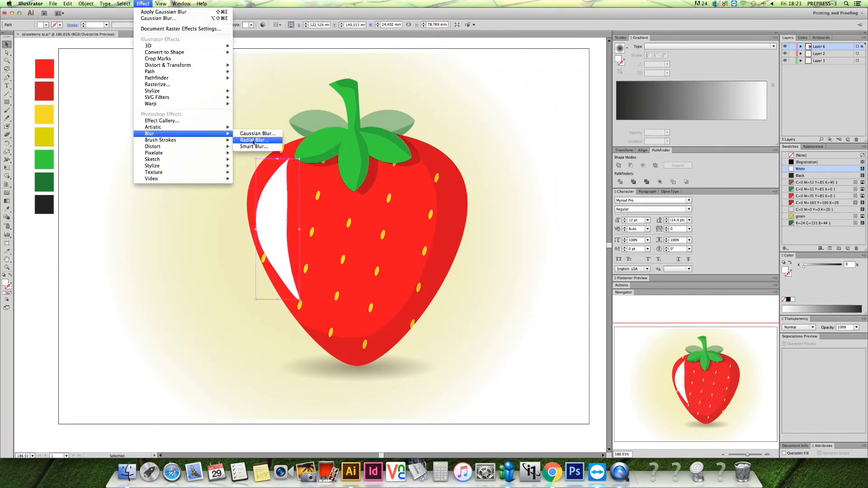
click(256, 134)
click(505, 283)
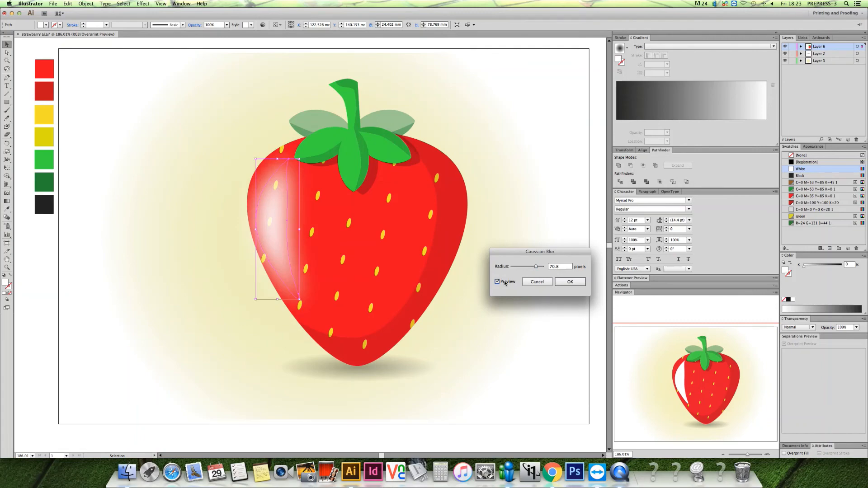
click(570, 282)
click(856, 328)
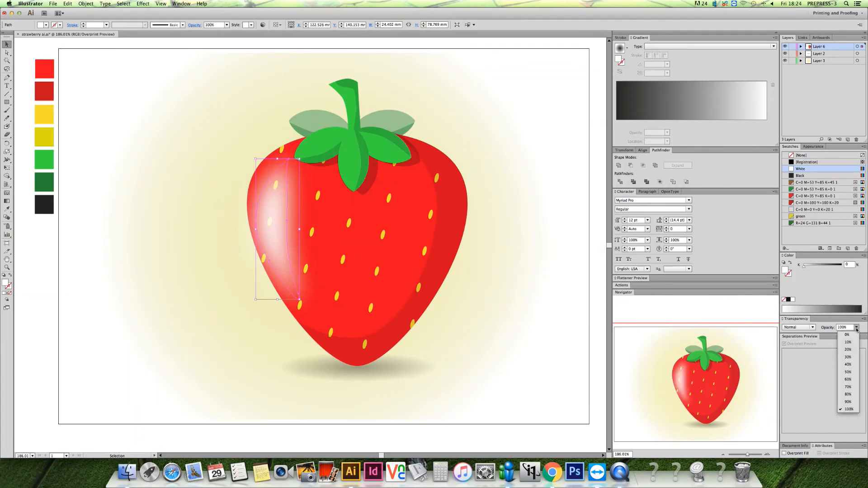
click(849, 365)
- Apply a 70.8-pixel Gaussian Blur to the dark body shading on the strawberry's right side and set its opacity to 20%
click(449, 205)
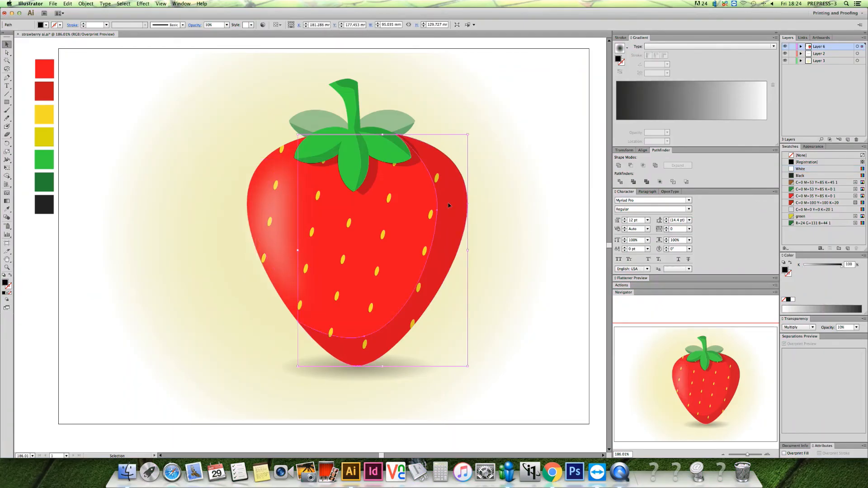
click(143, 4)
mouse_move(189, 134)
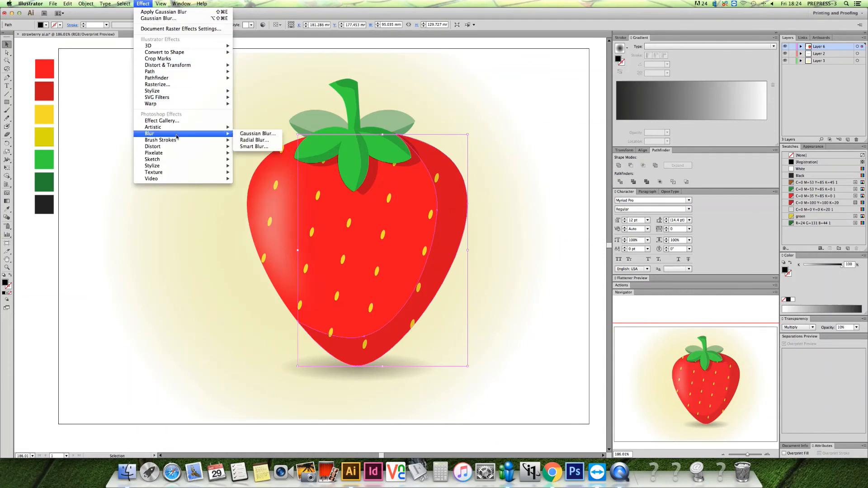
click(257, 134)
click(498, 282)
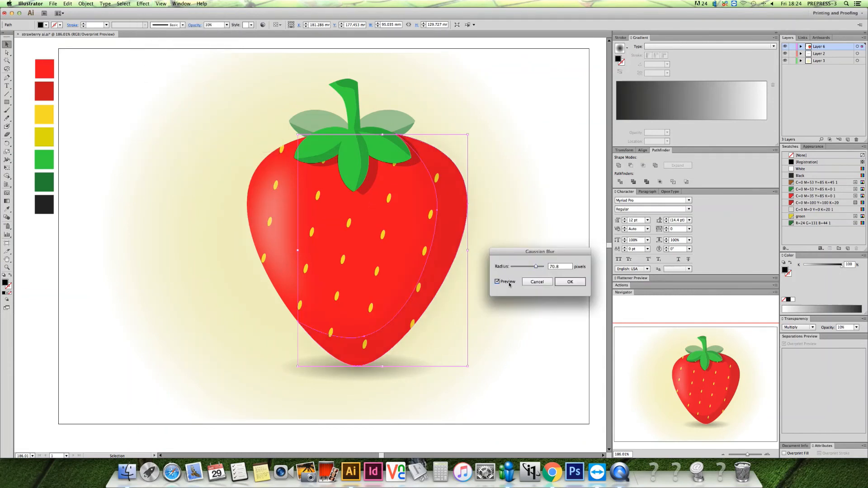
click(570, 282)
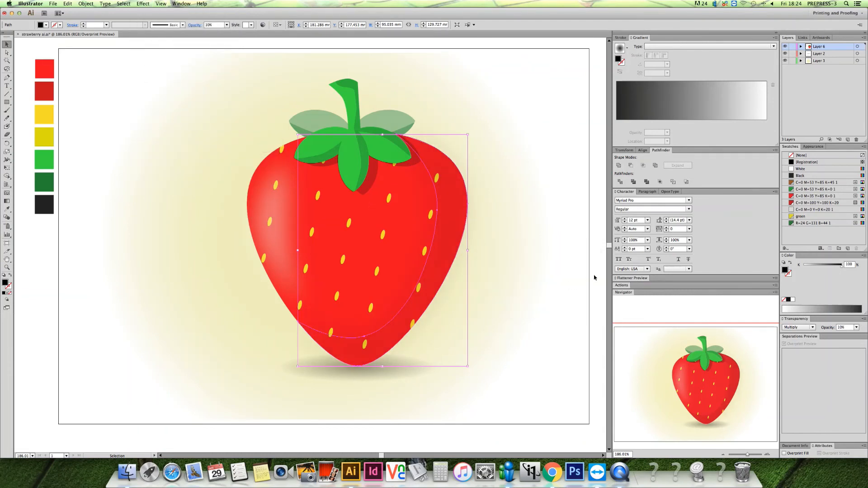
click(856, 328)
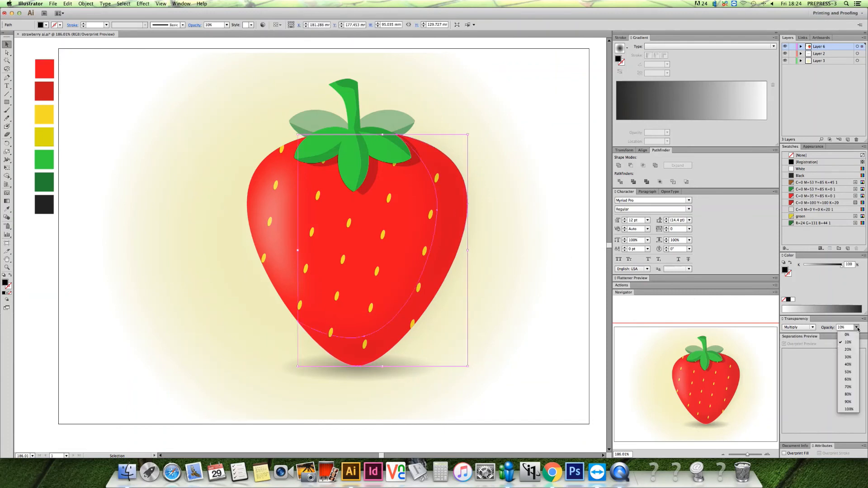
click(848, 350)
click(527, 285)
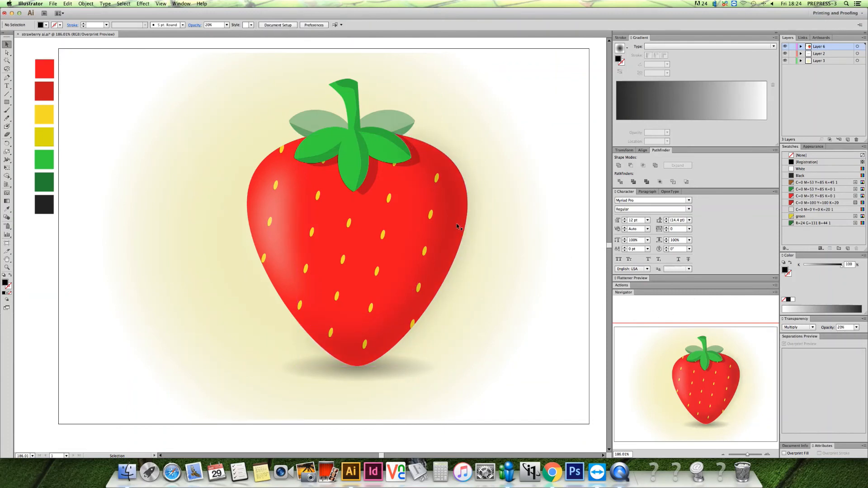
- Move the two pale back leaves together slightly downward behind the crown
click(336, 146)
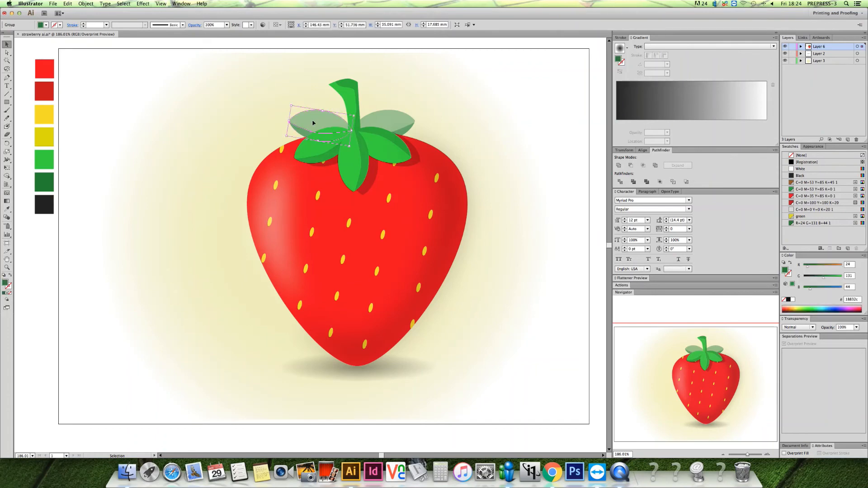
key(Delete)
key(super+z)
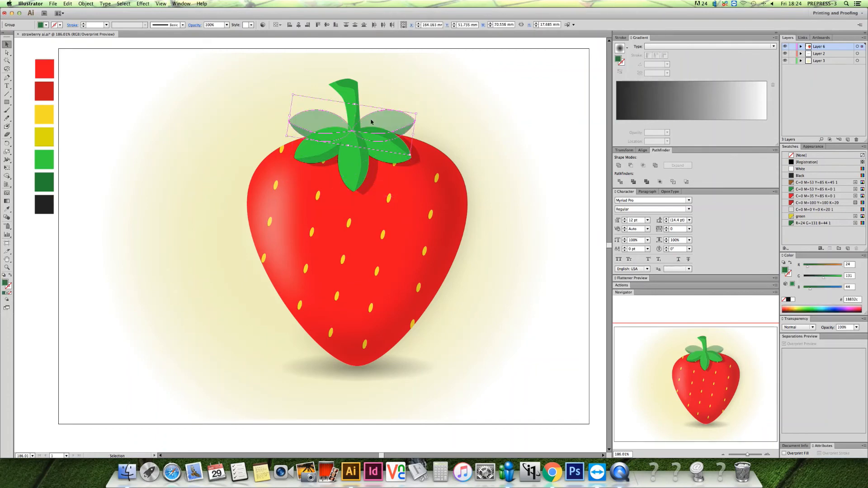
drag(372, 122, 372, 125)
click(595, 233)
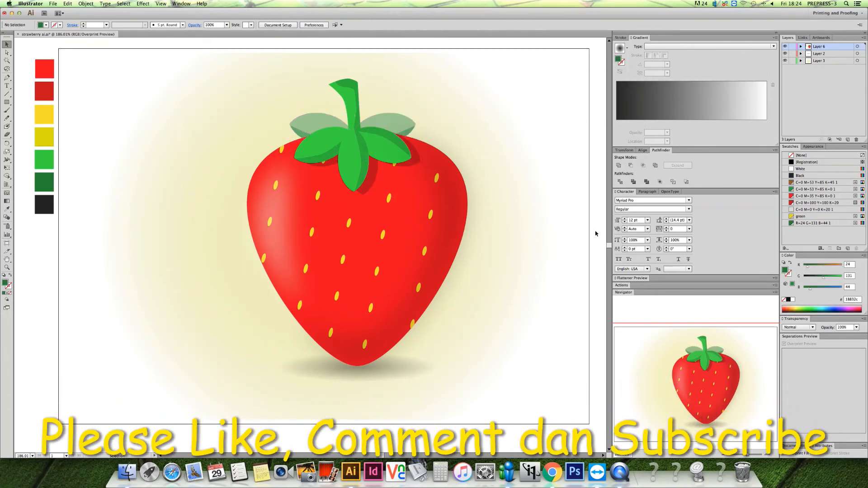
- Save the strawberry document
key(a)
key(v)
key(super+s)
- Ungroup the three front crown leaves and clear the selection
click(361, 147)
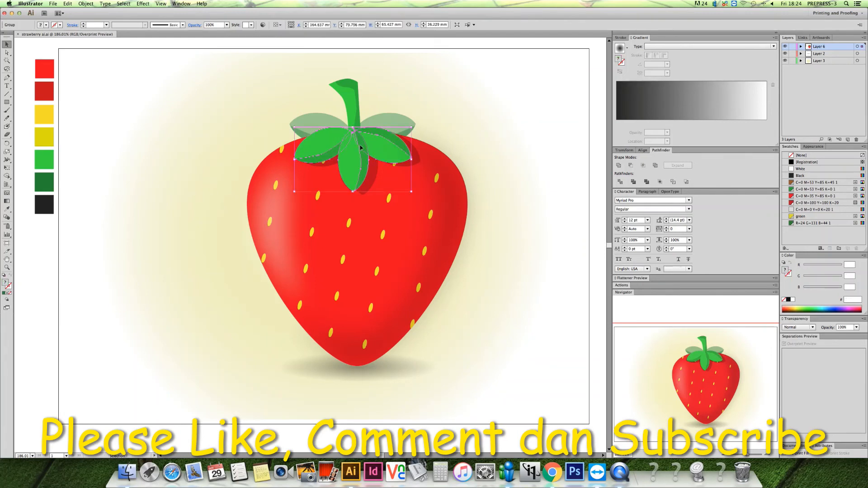
click(89, 5)
click(89, 39)
click(595, 145)
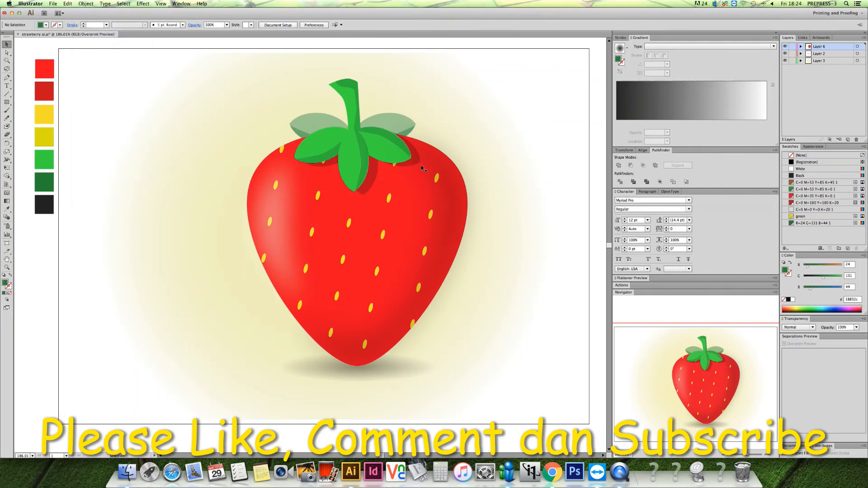